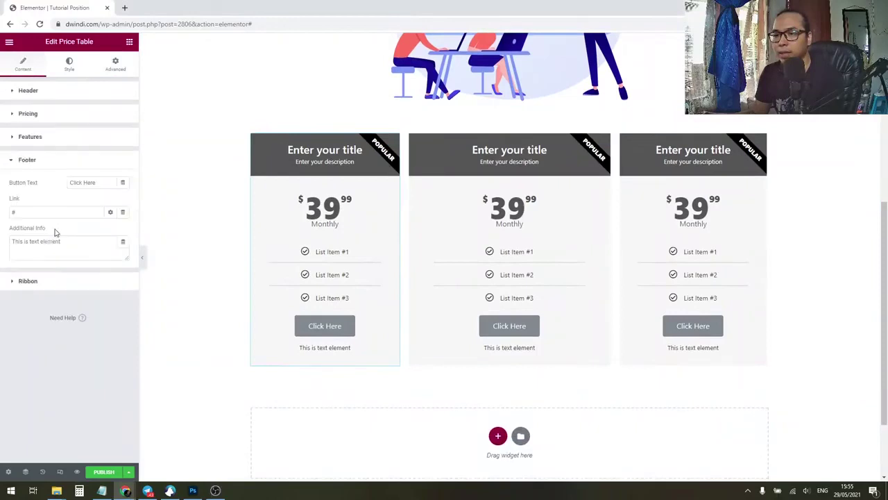
Step: Switch off the POPULAR ribbon on the first and middle pricing tables
{"action": "left_click", "coordinate": [43, 166]}
{"action": "left_click", "coordinate": [48, 188]}
{"action": "left_click", "coordinate": [118, 212]}
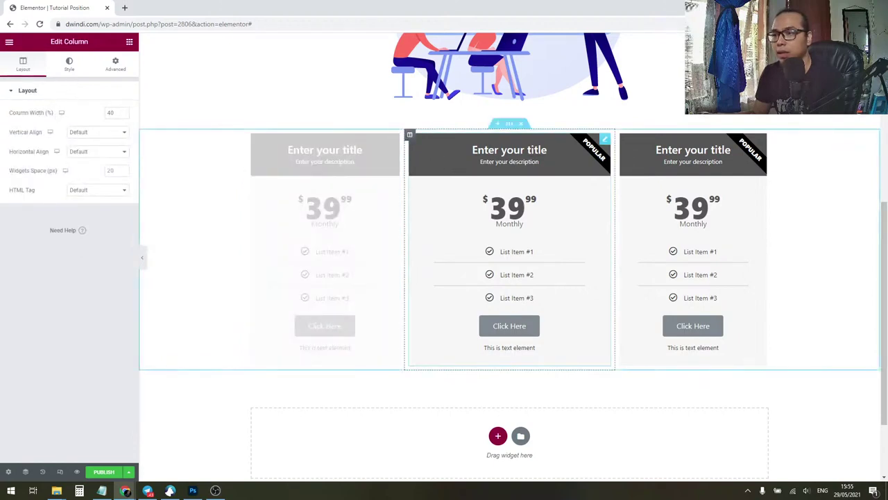
{"action": "left_click", "coordinate": [442, 194]}
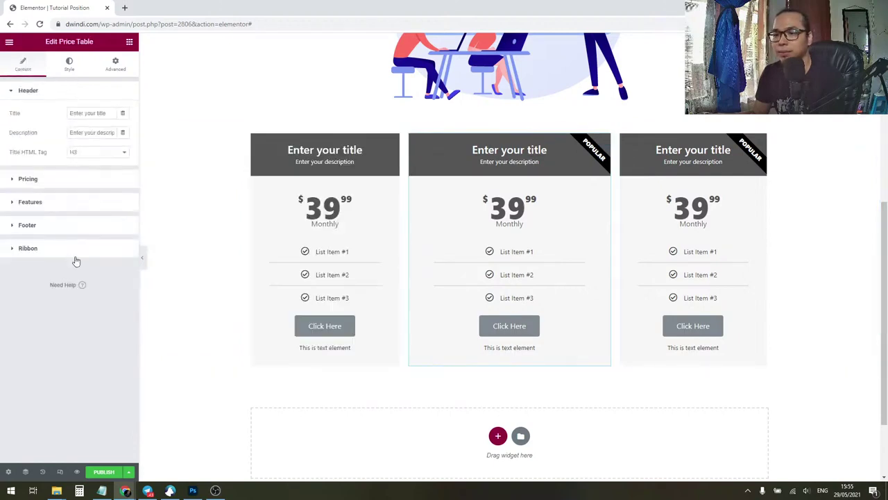
{"action": "left_click", "coordinate": [82, 251]}
{"action": "left_click", "coordinate": [116, 210]}
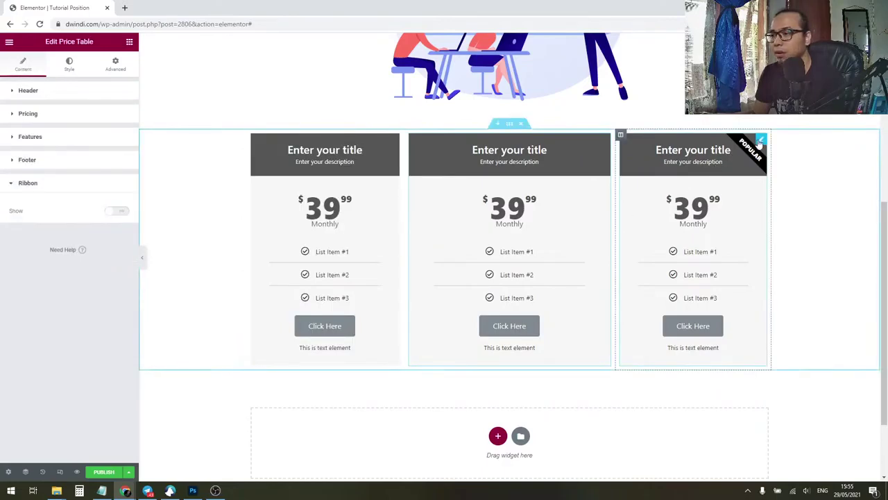
Step: Switch off the third table's POPULAR ribbon and return to the widget list
{"action": "left_click", "coordinate": [65, 247]}
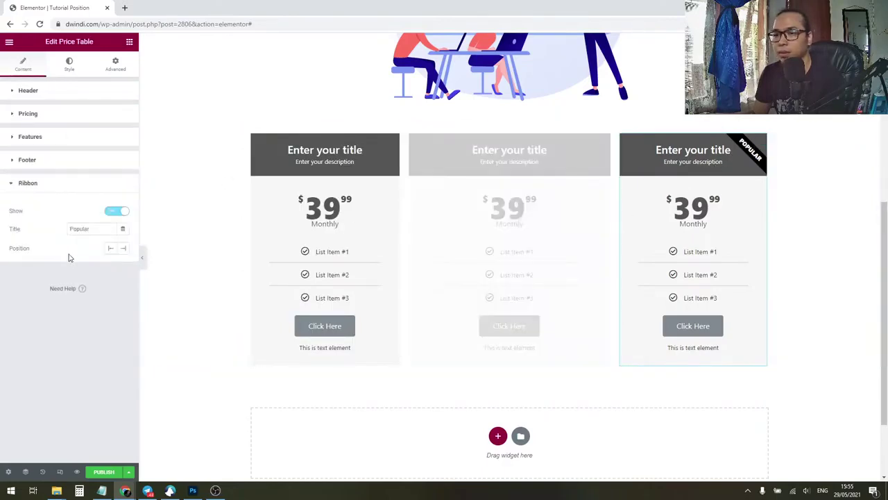
{"action": "left_click", "coordinate": [115, 212]}
{"action": "left_click", "coordinate": [68, 185]}
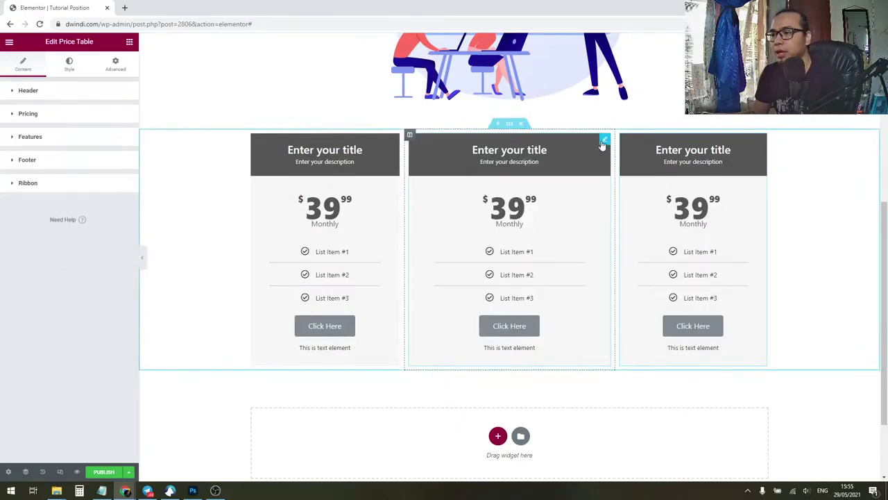
{"action": "left_click", "coordinate": [604, 141]}
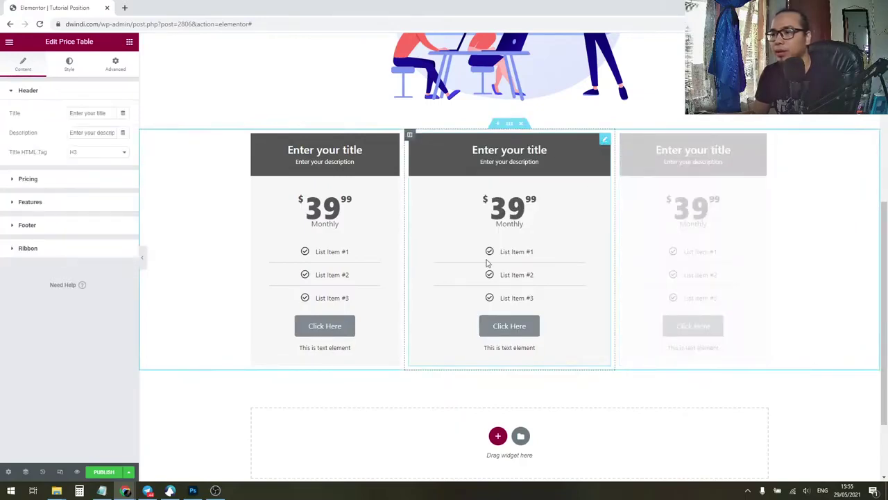
{"action": "left_click", "coordinate": [129, 42]}
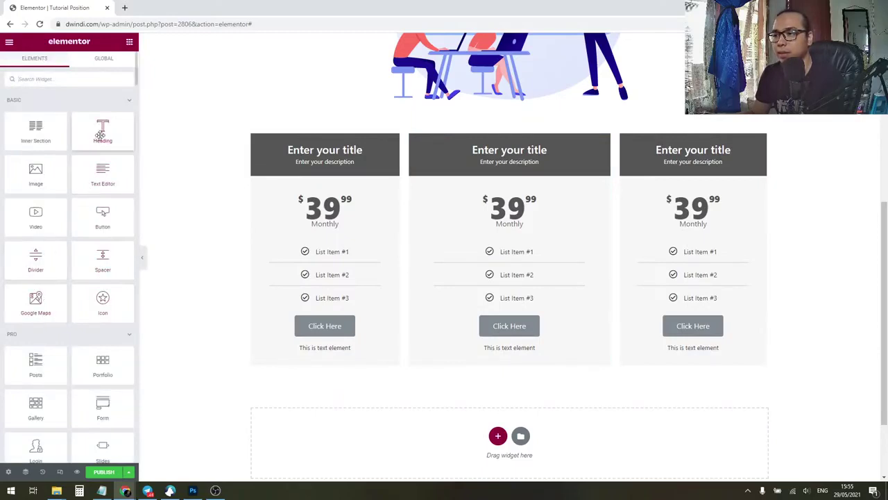
{"action": "left_click_drag", "start_coordinate": [102, 134], "coordinate": [477, 342]}
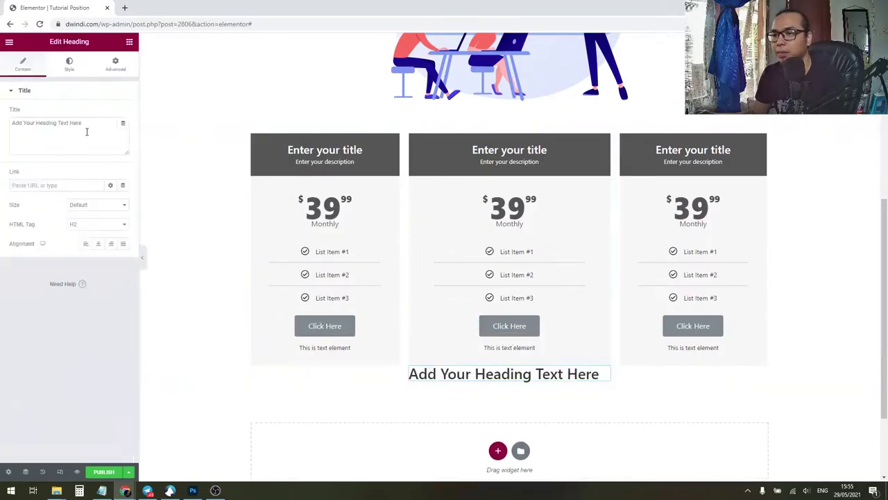
{"action": "left_click", "coordinate": [81, 226]}
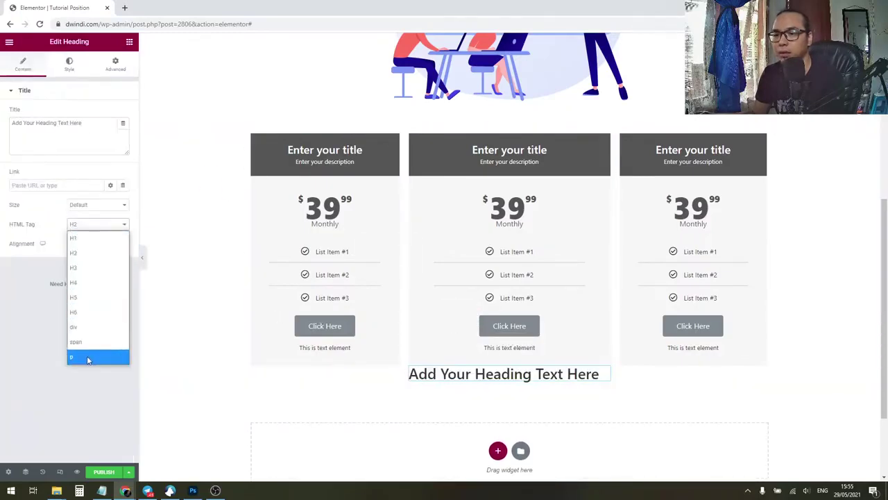
{"action": "left_click", "coordinate": [97, 268]}
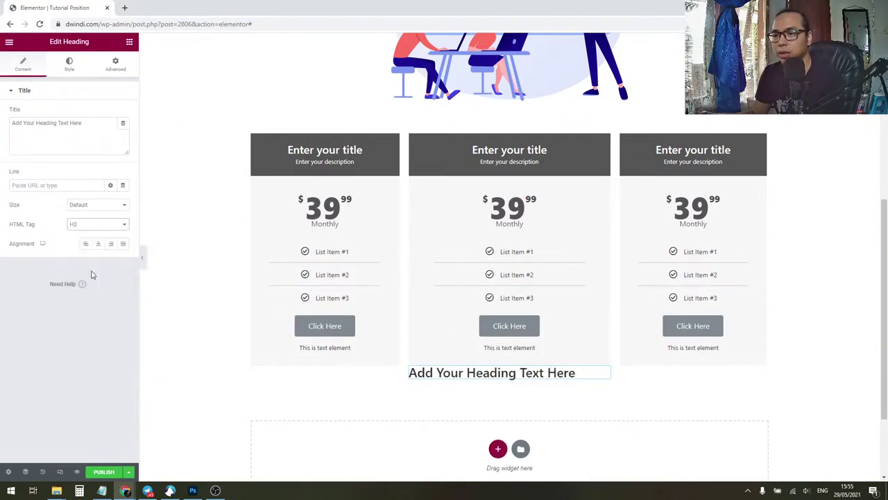
{"action": "left_click_drag", "start_coordinate": [95, 127], "coordinate": [2, 134]}
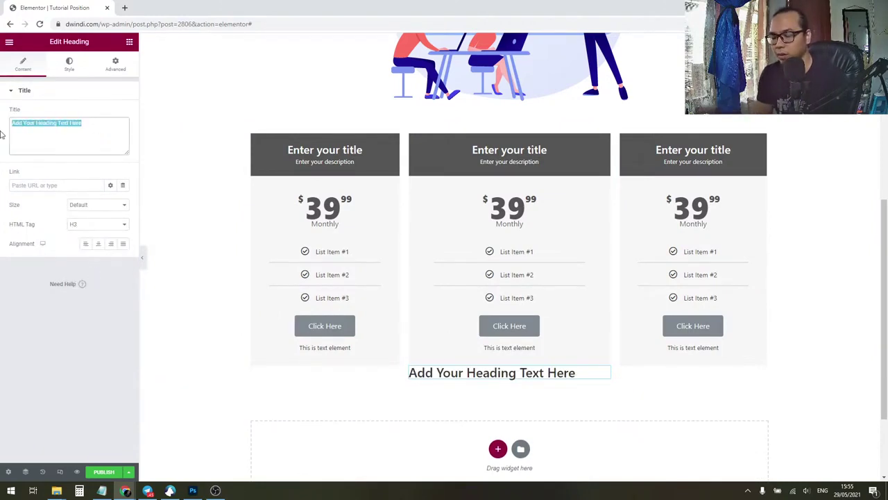
{"action": "type", "text": "Re"}
{"action": "key", "text": "BackSpace"}
{"action": "key", "text": "BackSpace"}
{"action": "key", "text": "BackSpace"}
{"action": "key", "text": "BackSpace"}
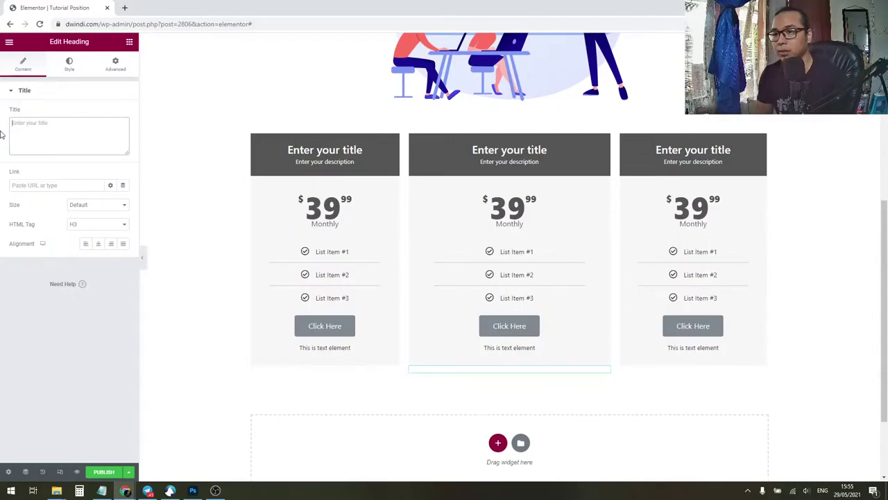
{"action": "right_click", "coordinate": [484, 372]}
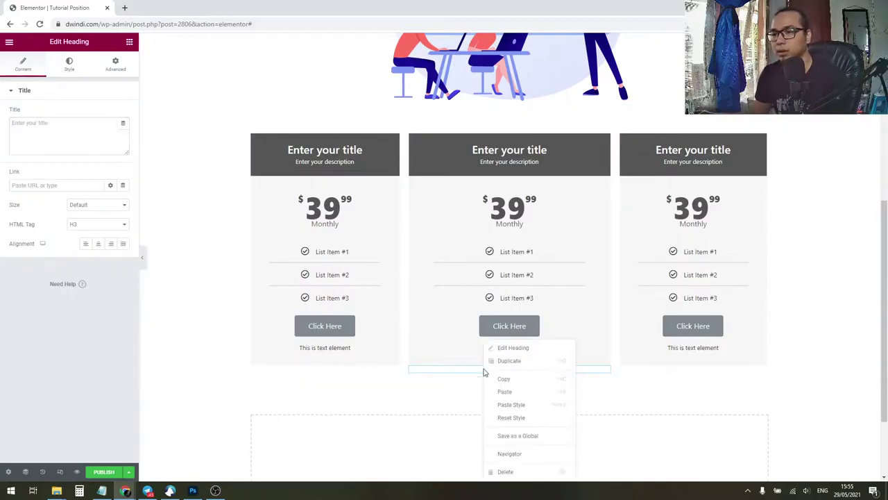
{"action": "left_click", "coordinate": [130, 46]}
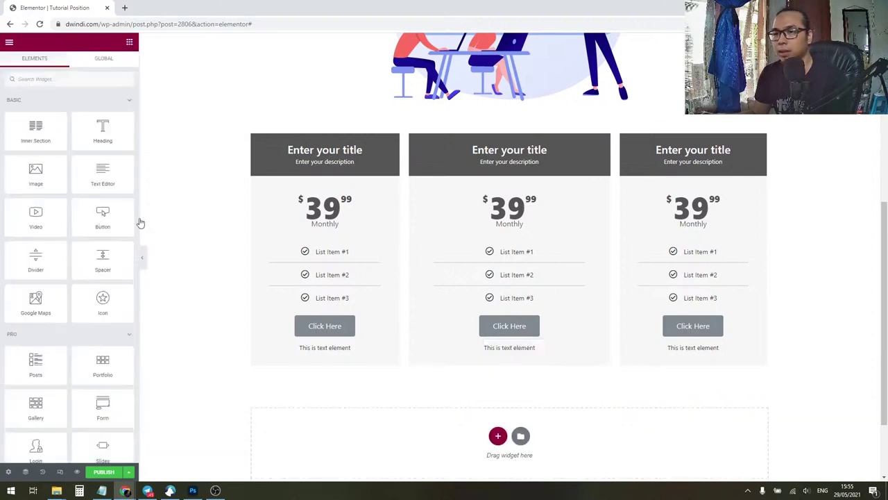
Step: Drop a Button widget under the middle price table and label it 'Recommended'
{"action": "left_click_drag", "start_coordinate": [517, 359], "coordinate": [515, 371]}
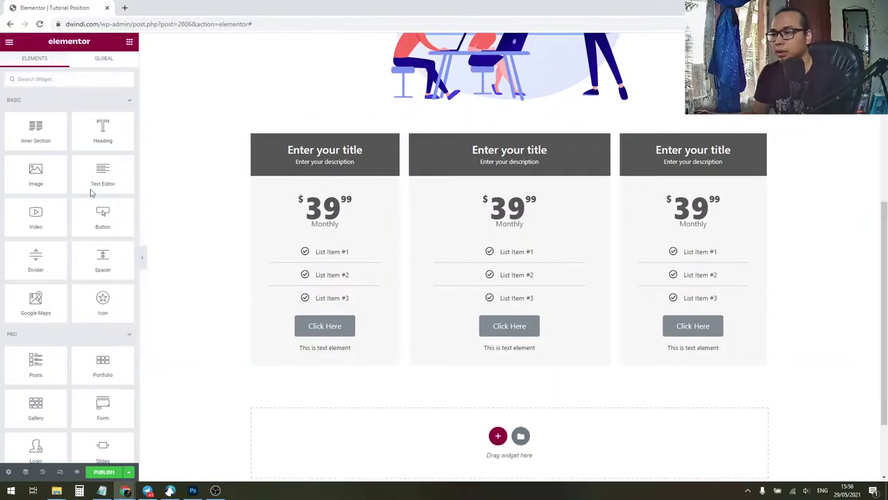
{"action": "left_click_drag", "start_coordinate": [101, 214], "coordinate": [464, 343]}
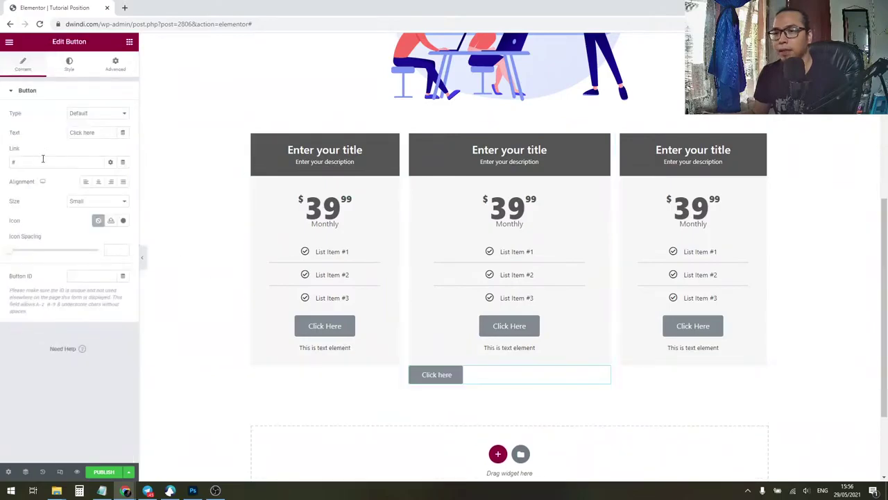
{"action": "left_click", "coordinate": [94, 132]}
{"action": "key", "text": "ctrl+a"}
{"action": "type", "text": "REcom"}
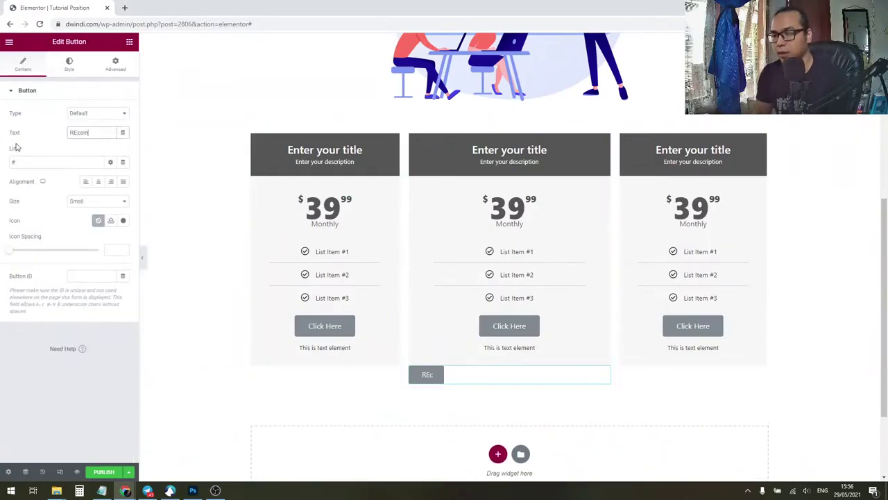
{"action": "type", "text": "m"}
{"action": "key", "text": "ctrl+a"}
{"action": "type", "text": "Recommen"}
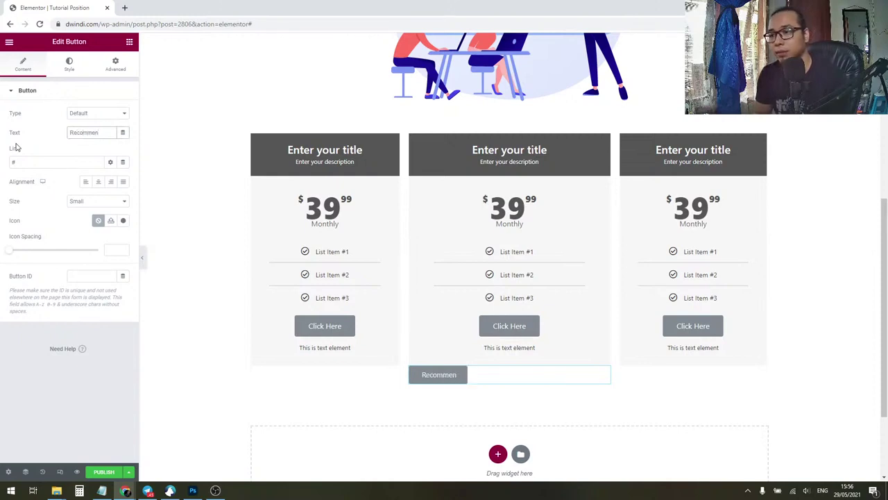
{"action": "type", "text": "ded"}
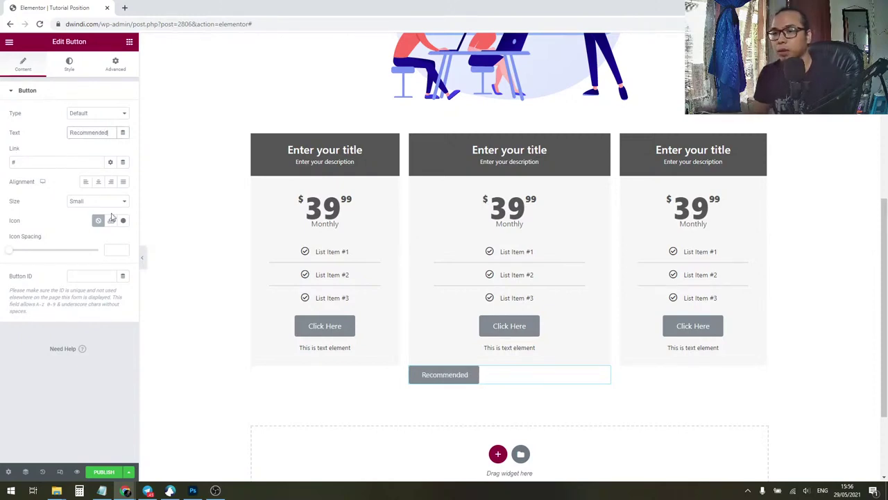
{"action": "left_click", "coordinate": [123, 221]}
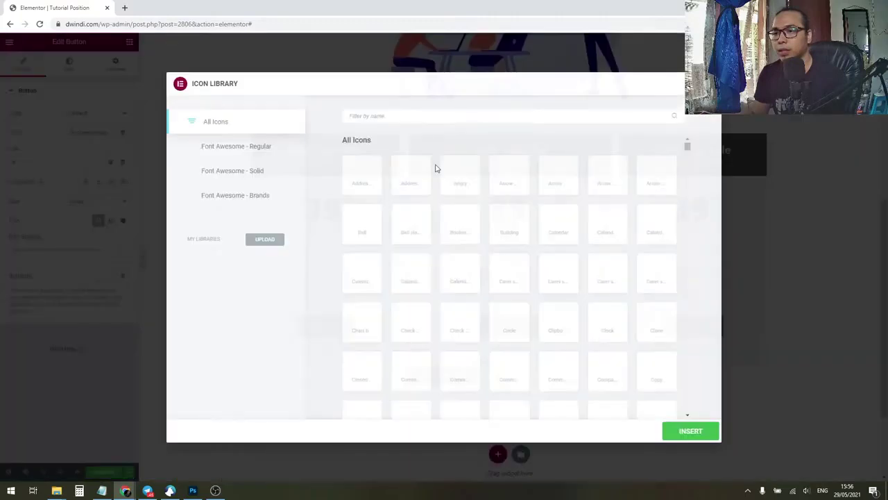
Step: Search 'thum' in the Icon Library and insert the thumbs-up icon into the button
{"action": "left_click", "coordinate": [407, 115]}
{"action": "type", "text": "thum"}
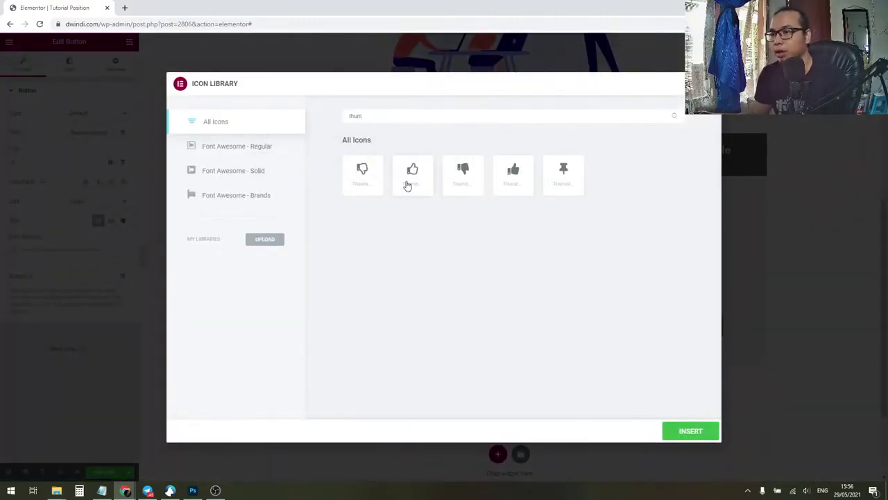
{"action": "left_click", "coordinate": [407, 182]}
{"action": "left_click", "coordinate": [696, 430]}
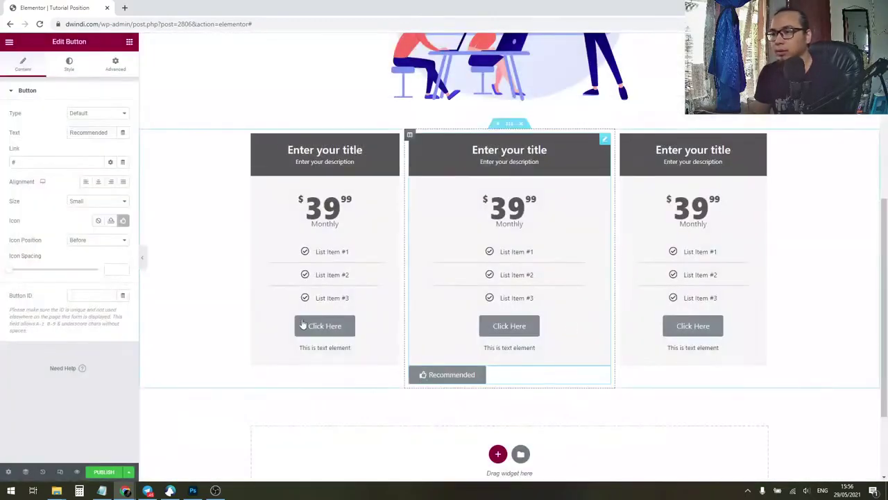
Step: Set the button's background colour to pure red (#FF0000)
{"action": "left_click", "coordinate": [69, 68]}
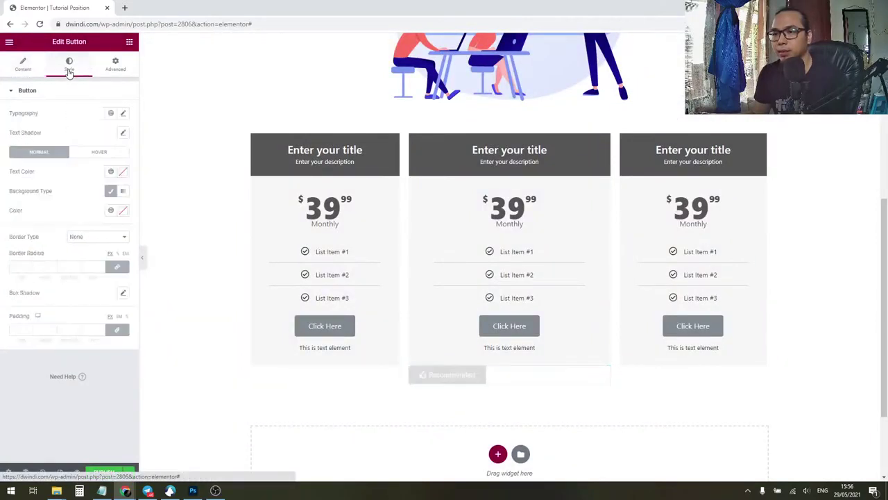
{"action": "left_click", "coordinate": [121, 212]}
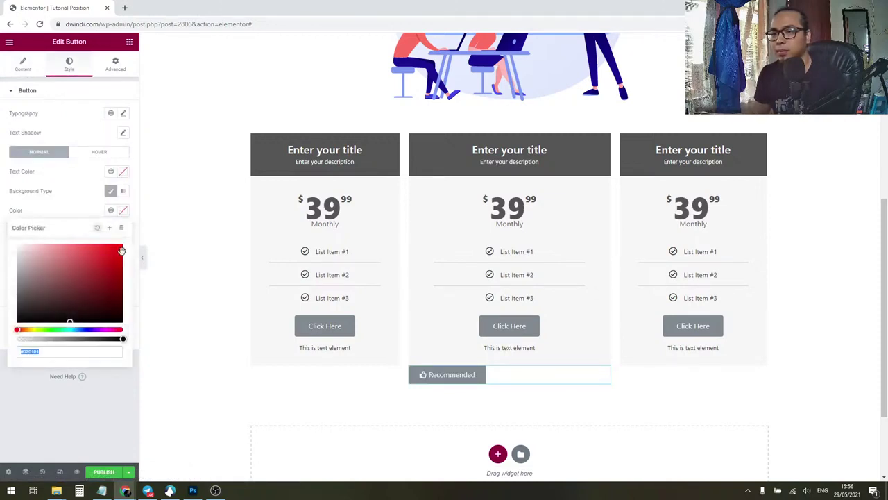
{"action": "left_click", "coordinate": [127, 246]}
{"action": "left_click", "coordinate": [60, 209]}
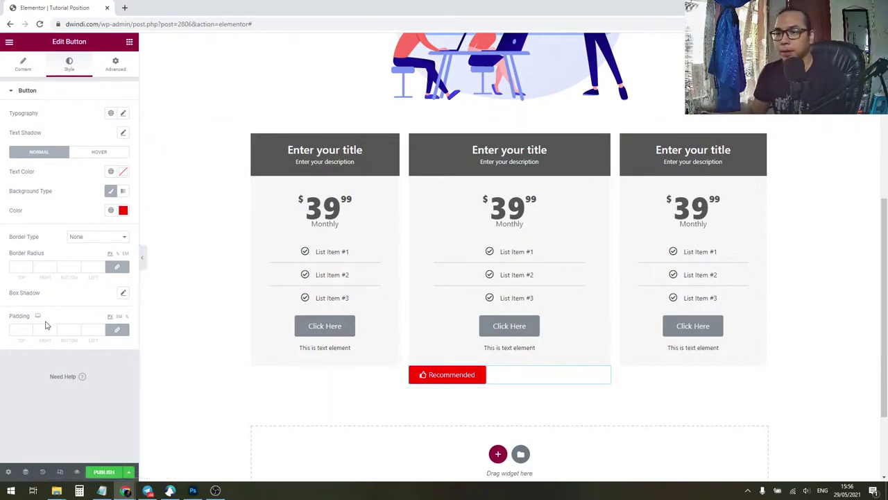
Step: Set the Recommended button's width to Inline (auto) under Positioning
{"action": "left_click", "coordinate": [116, 68]}
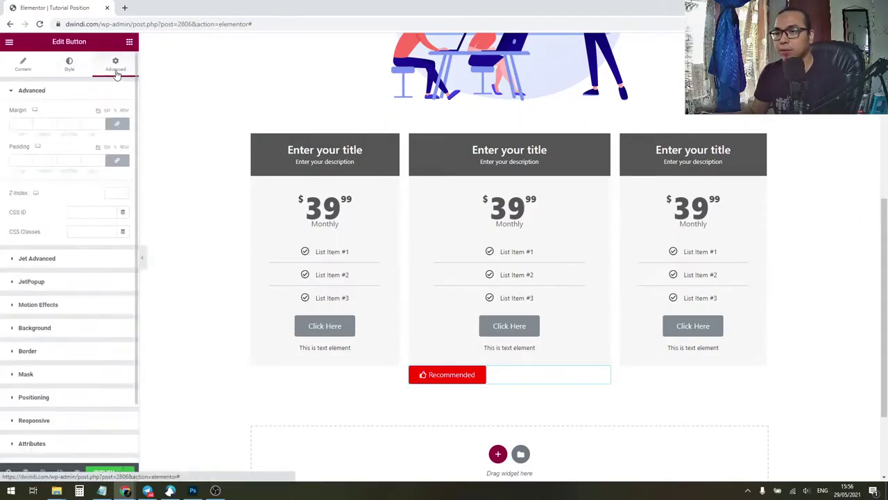
{"action": "scroll", "coordinate": [64, 308], "scroll_direction": "down", "scroll_amount": 2}
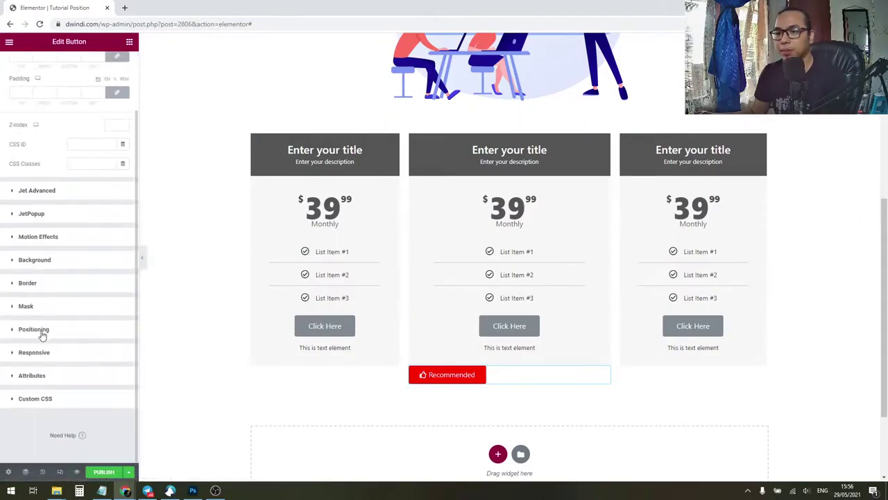
{"action": "left_click", "coordinate": [41, 333]}
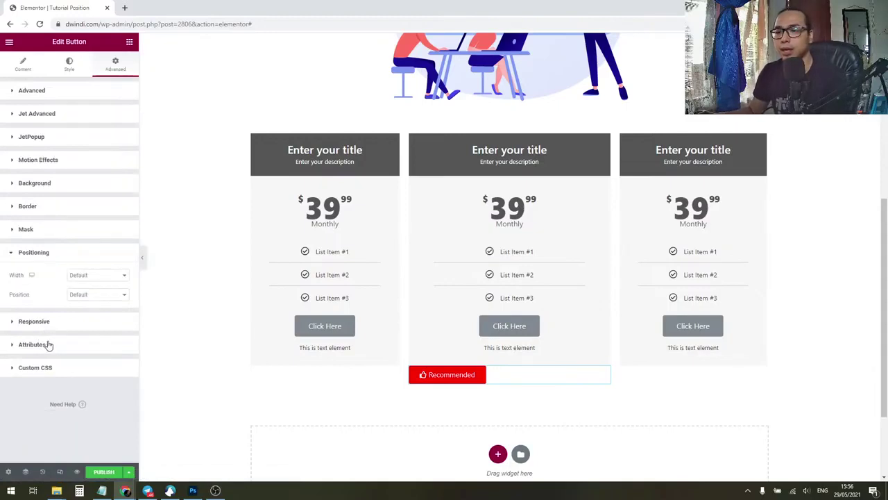
{"action": "left_click", "coordinate": [89, 276]}
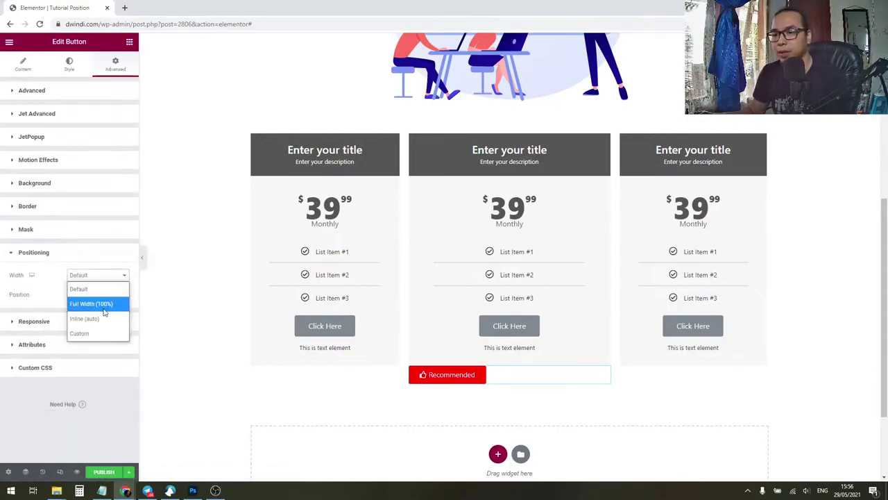
{"action": "left_click", "coordinate": [99, 318]}
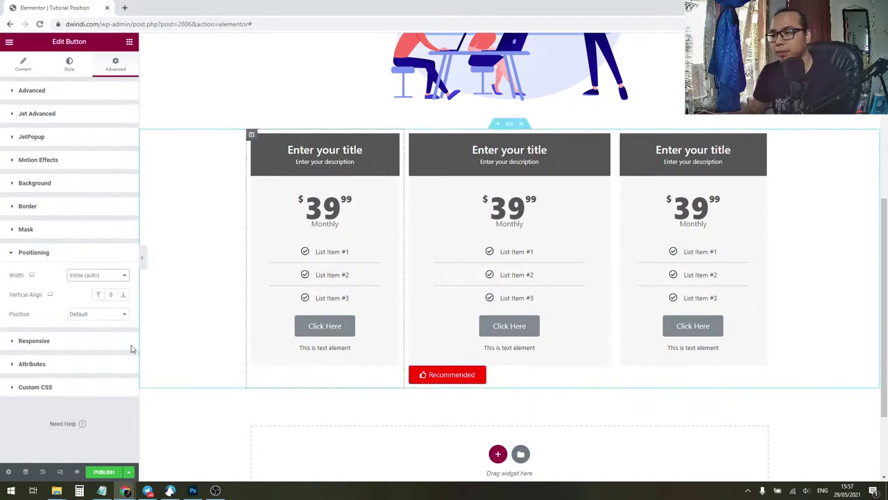
{"action": "left_click", "coordinate": [95, 276]}
{"action": "left_click", "coordinate": [54, 282]}
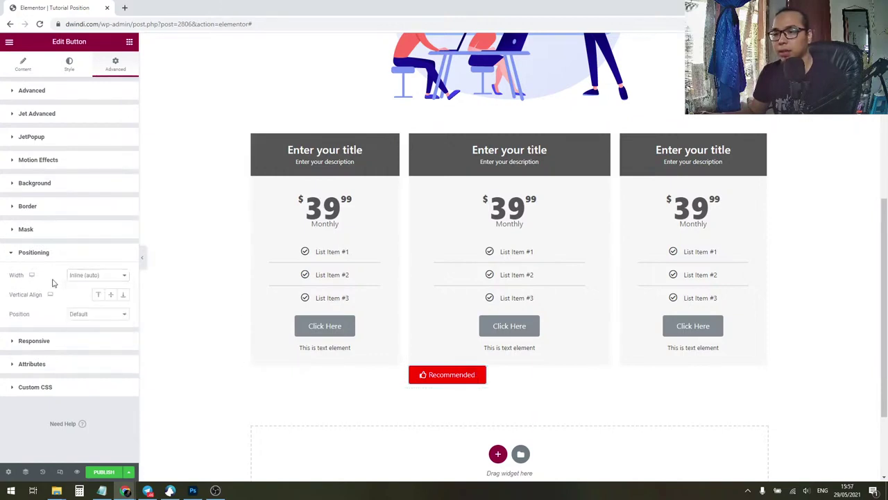
Step: Try Absolute position on the button, then set Position back to Default
{"action": "left_click", "coordinate": [90, 316]}
{"action": "left_click", "coordinate": [99, 343]}
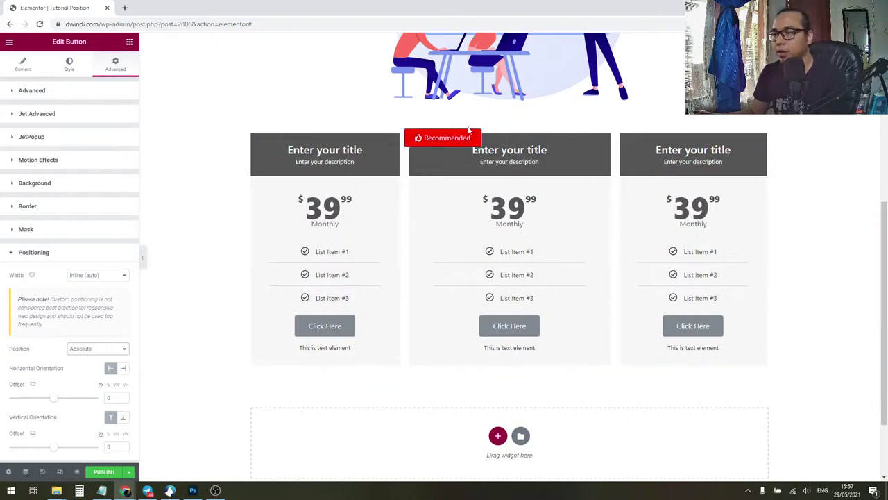
{"action": "left_click", "coordinate": [94, 276]}
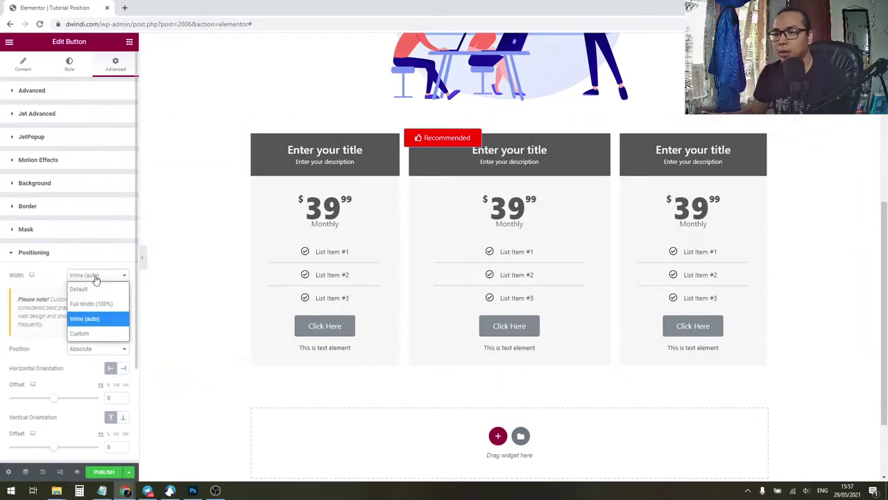
{"action": "left_click", "coordinate": [96, 277]}
{"action": "left_click", "coordinate": [91, 349]}
{"action": "left_click", "coordinate": [96, 364]}
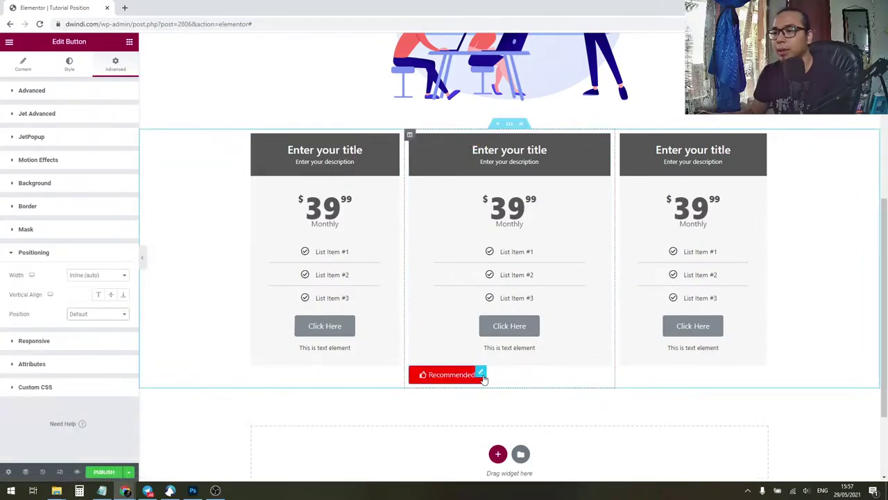
Step: Move the Recommended badge to the top of the middle column and make it Absolute
{"action": "left_click_drag", "start_coordinate": [480, 374], "coordinate": [450, 158]}
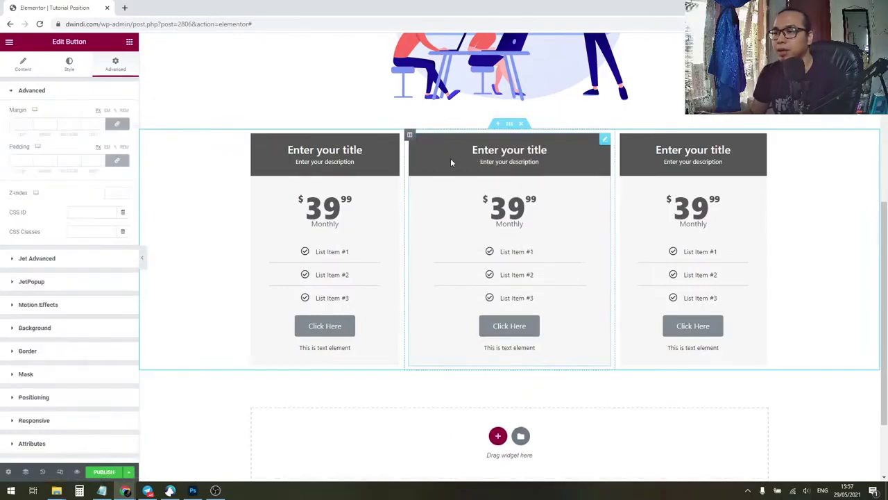
{"action": "scroll", "coordinate": [62, 334], "scroll_direction": "down", "scroll_amount": 2}
{"action": "left_click", "coordinate": [70, 336]}
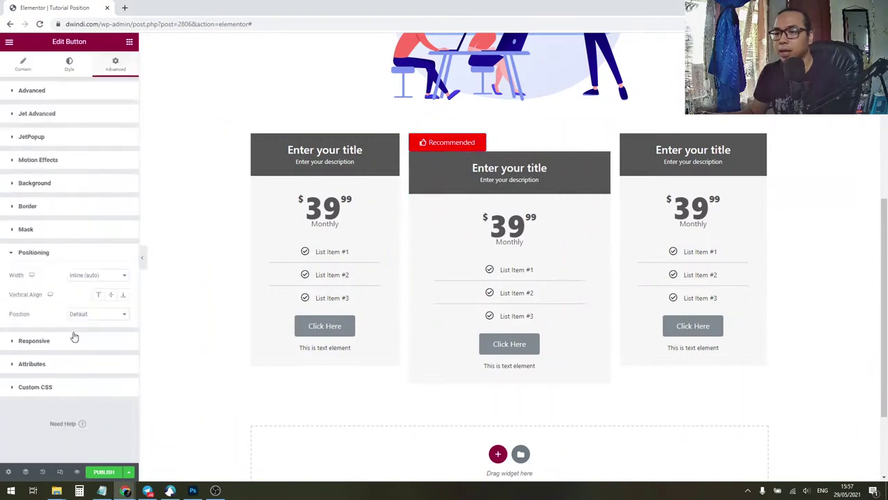
{"action": "left_click", "coordinate": [85, 318]}
{"action": "left_click", "coordinate": [88, 341]}
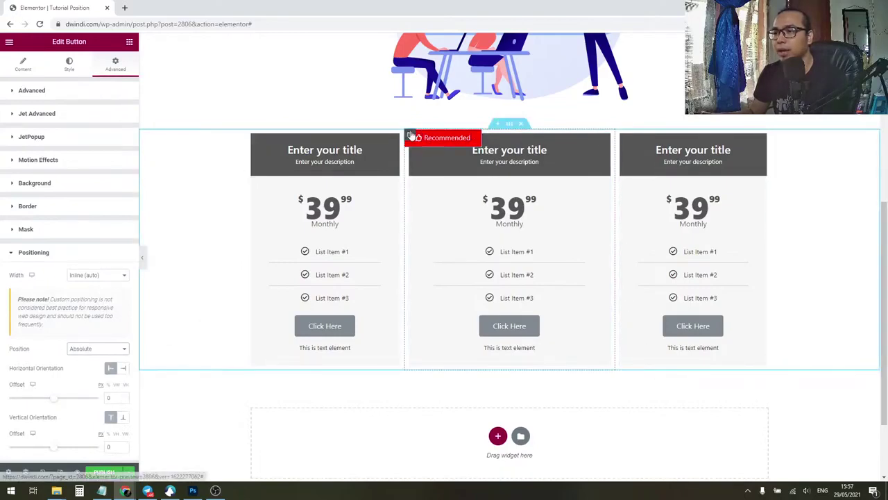
Step: Anchor the badge with Horizontal Orientation Right and Vertical Orientation Top
{"action": "left_click", "coordinate": [409, 136]}
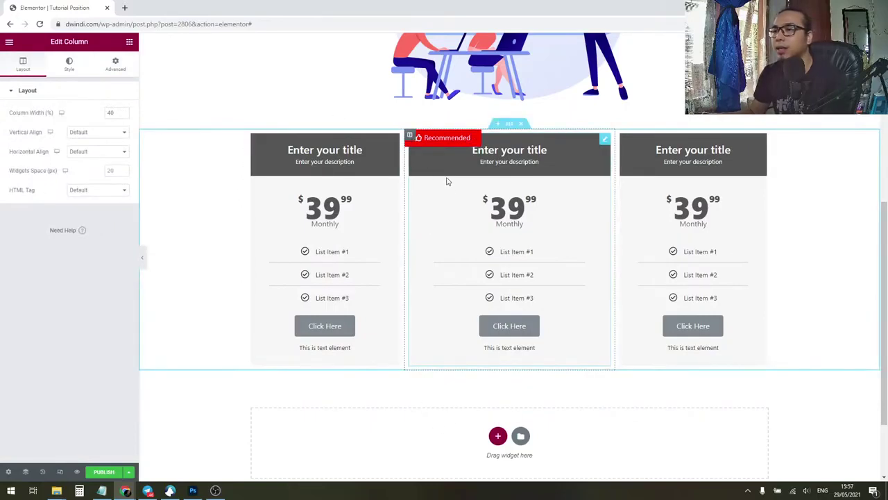
{"action": "left_click", "coordinate": [476, 136]}
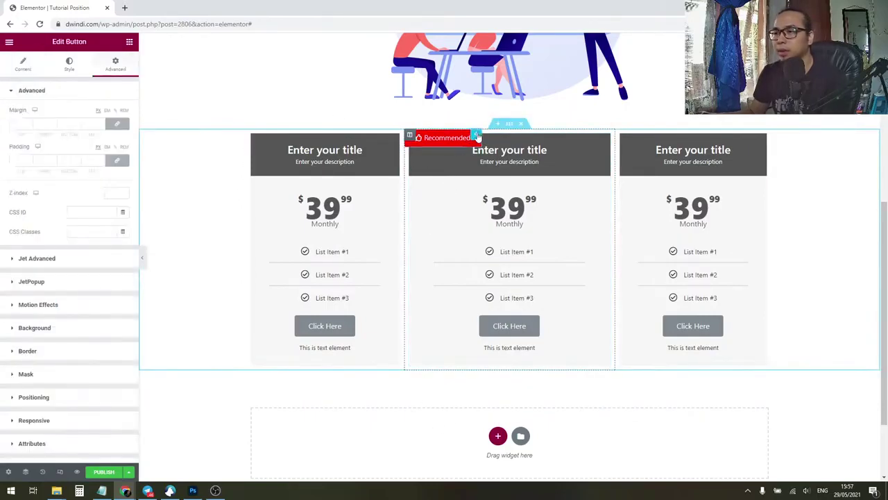
{"action": "scroll", "coordinate": [78, 381], "scroll_direction": "down", "scroll_amount": 2}
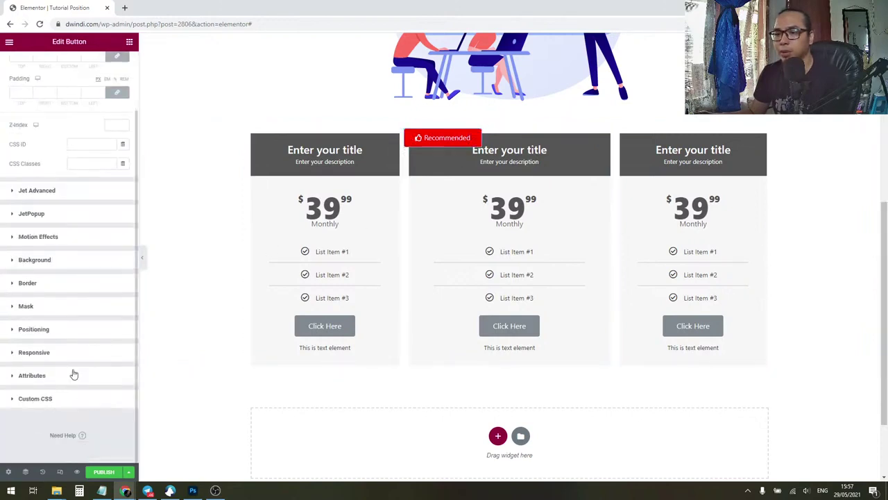
{"action": "left_click", "coordinate": [69, 330]}
{"action": "scroll", "coordinate": [76, 336], "scroll_direction": "down", "scroll_amount": 1}
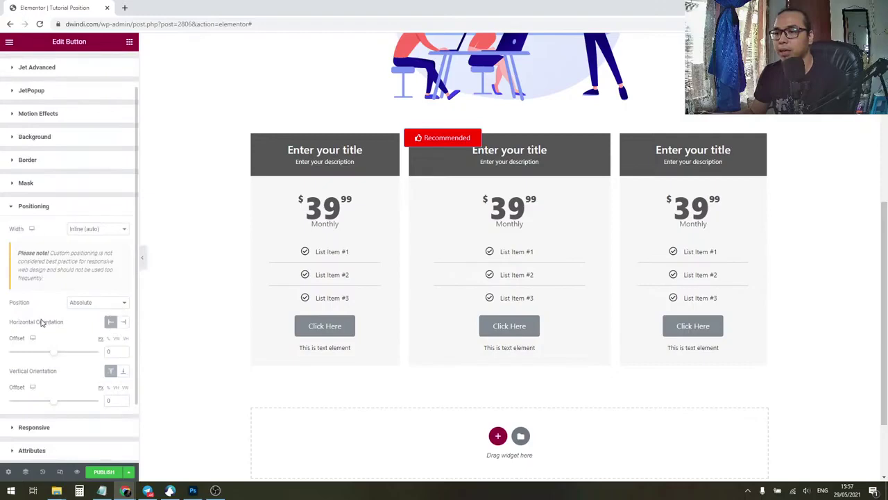
{"action": "left_click", "coordinate": [124, 323]}
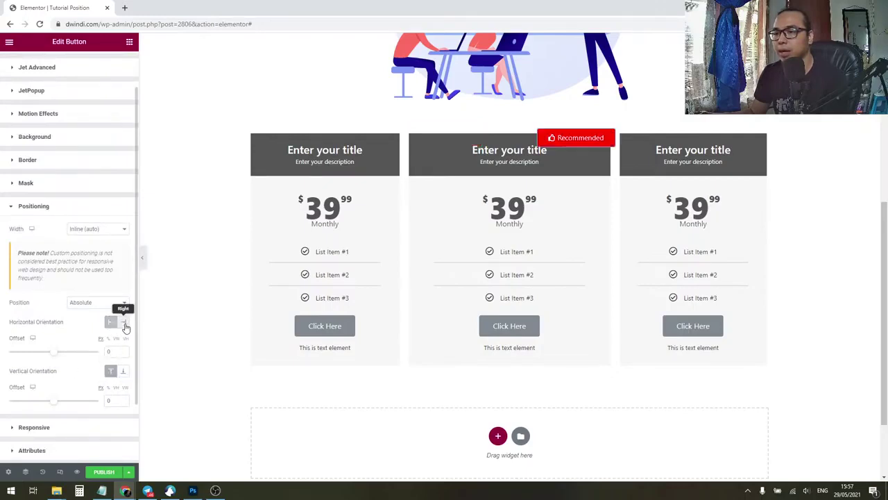
{"action": "left_click", "coordinate": [123, 376]}
{"action": "left_click", "coordinate": [125, 376]}
{"action": "left_click", "coordinate": [127, 376]}
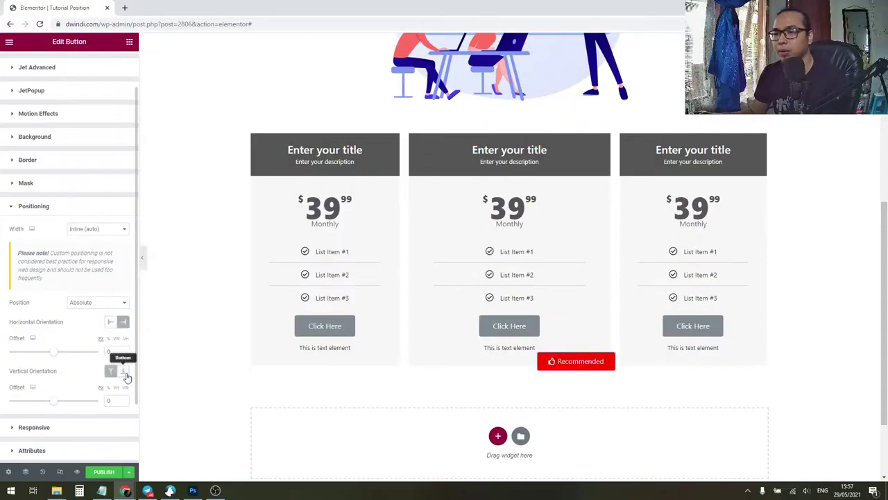
{"action": "left_click", "coordinate": [111, 371]}
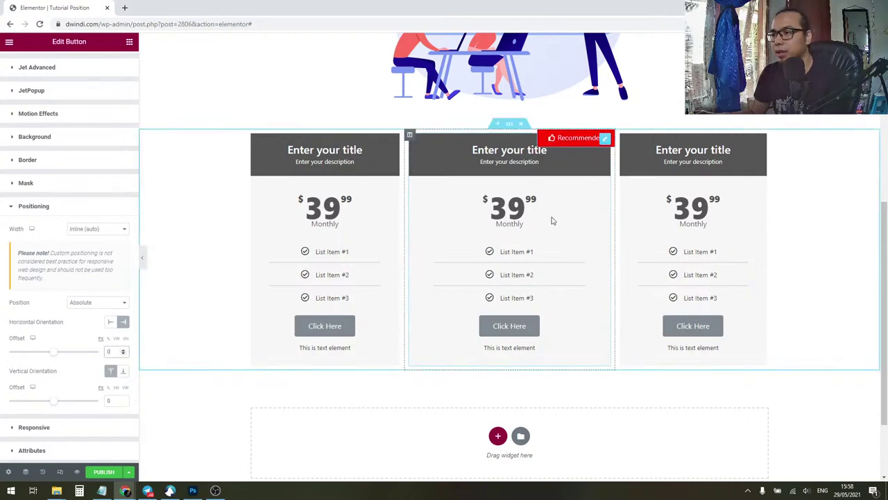
Step: Adjust the badge's offset sliders to place it beside the $39.99 price
{"action": "left_click_drag", "start_coordinate": [56, 358], "coordinate": [58, 358]}
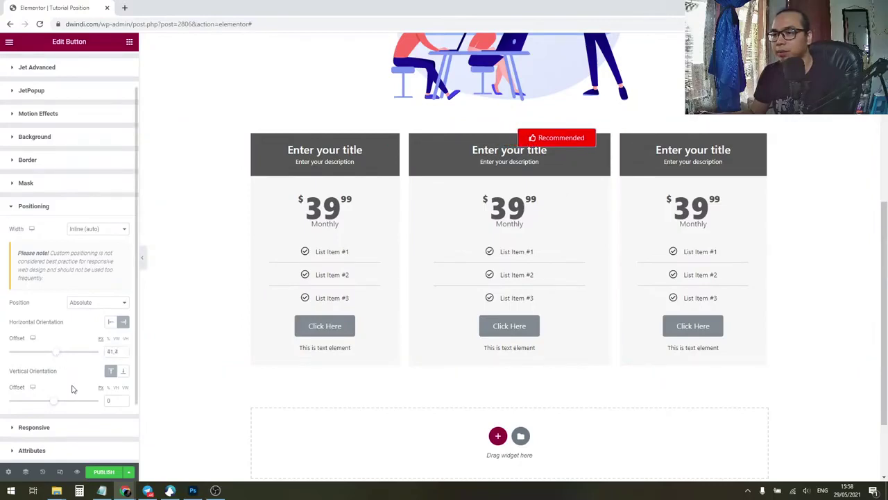
{"action": "left_click_drag", "start_coordinate": [56, 404], "coordinate": [63, 406]}
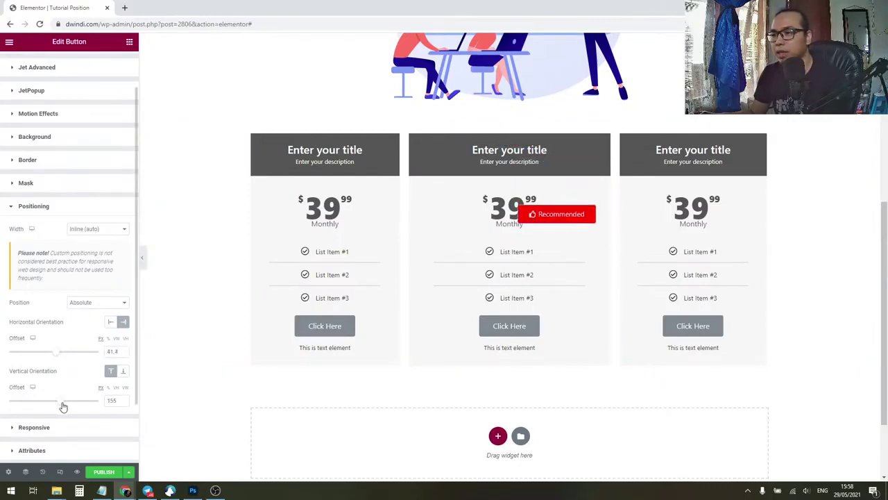
{"action": "left_click_drag", "start_coordinate": [55, 356], "coordinate": [54, 358]}
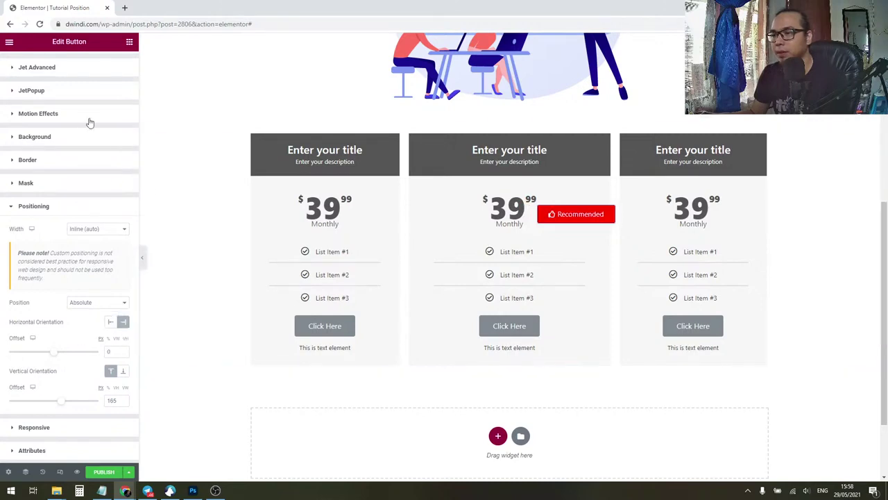
{"action": "scroll", "coordinate": [86, 118], "scroll_direction": "up", "scroll_amount": 1}
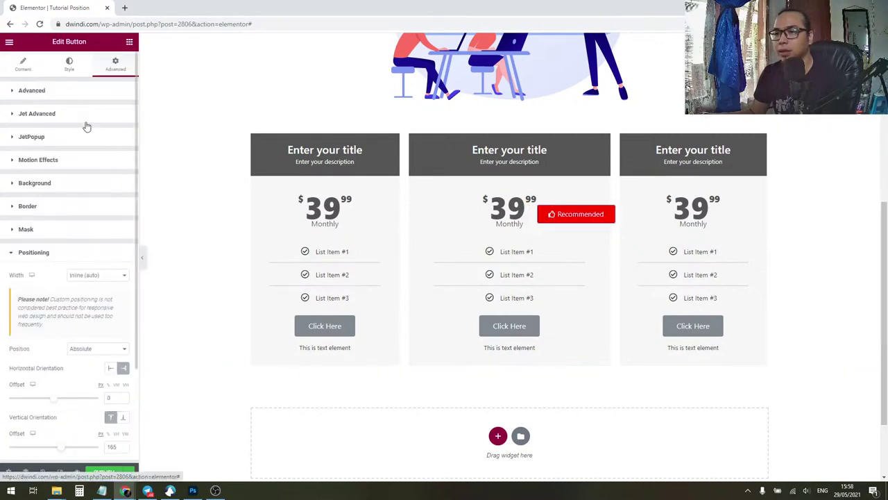
Step: Set the badge's border radius to 50
{"action": "left_click", "coordinate": [69, 66]}
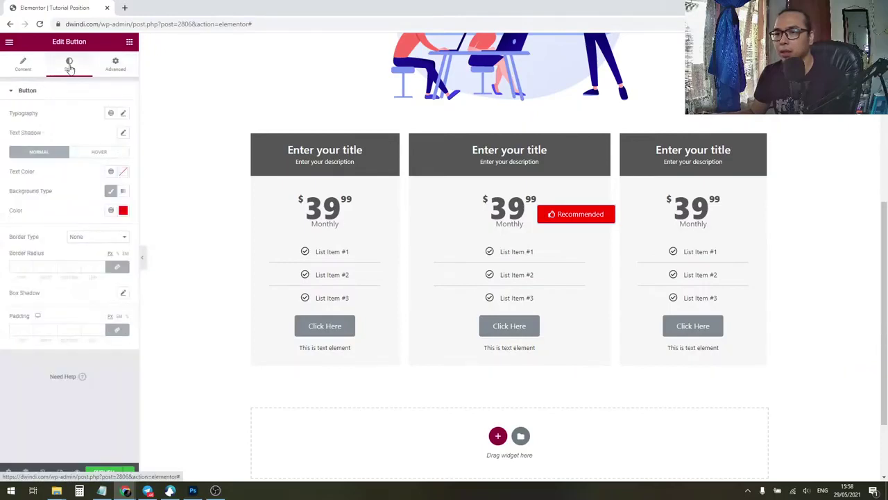
{"action": "left_click", "coordinate": [23, 267]}
{"action": "type", "text": "50"}
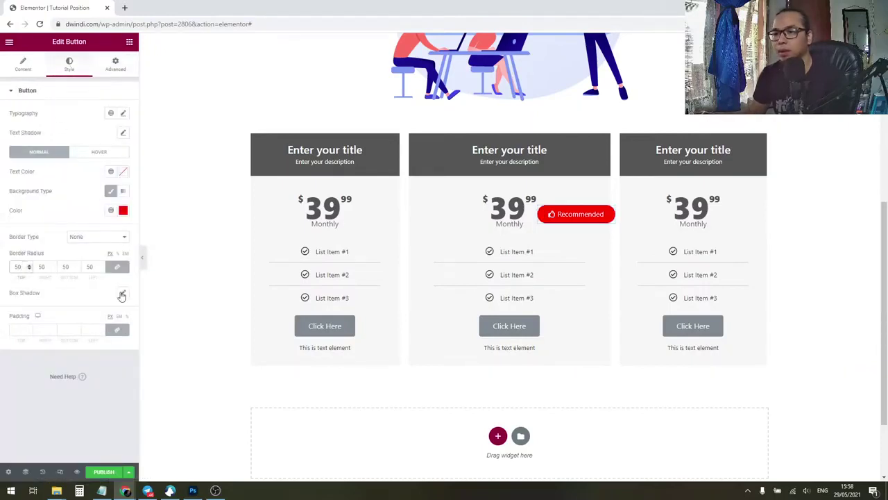
Step: Add a box shadow to the badge with blur 5 and vertical offset 3
{"action": "left_click", "coordinate": [123, 296]}
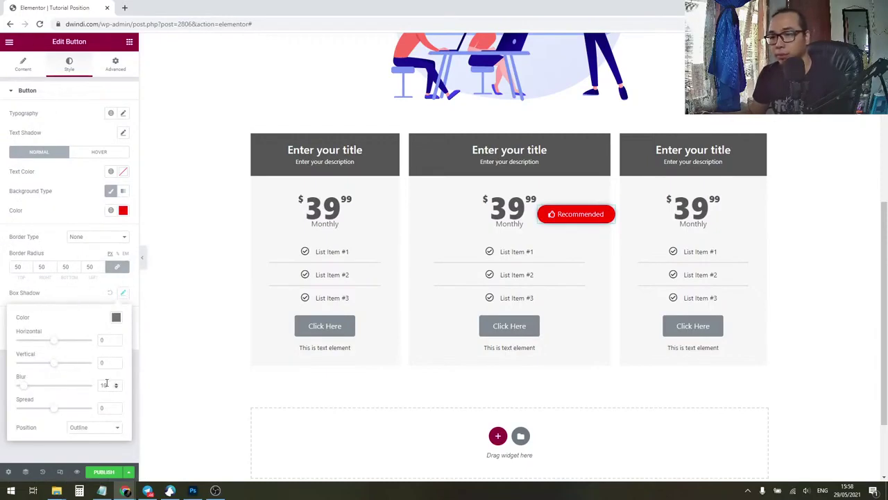
{"action": "double_click", "coordinate": [106, 383]}
{"action": "type", "text": "5"}
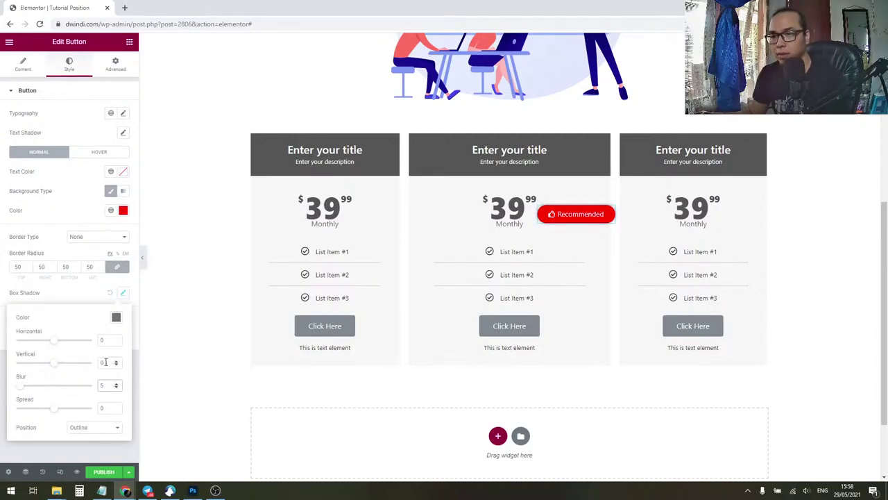
{"action": "double_click", "coordinate": [107, 362]}
{"action": "type", "text": "3"}
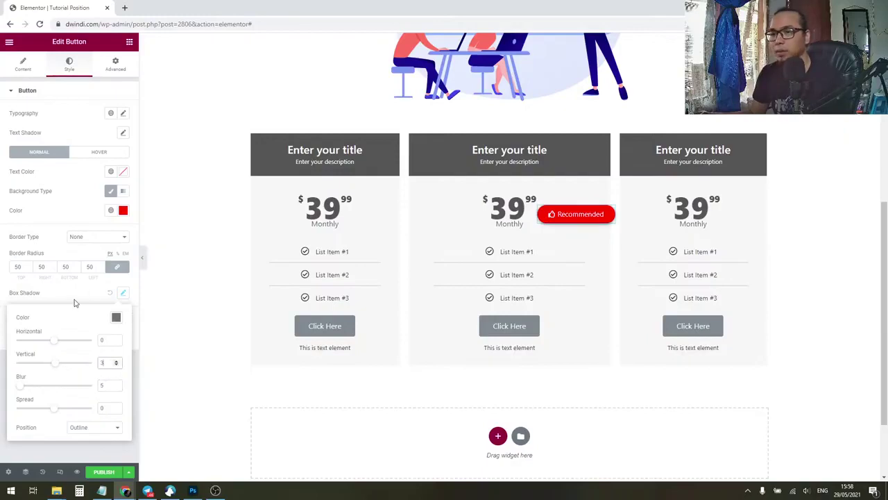
{"action": "left_click", "coordinate": [76, 297]}
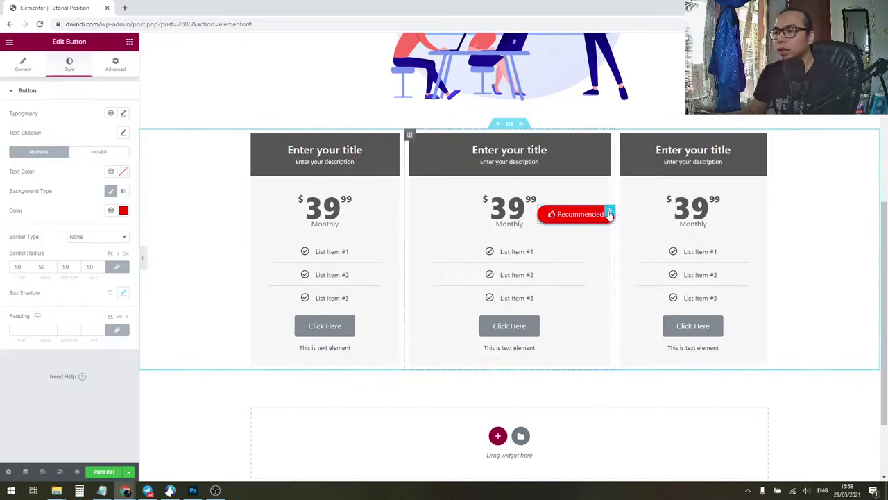
Step: In the Navigator, drag the Button row below the middle Price Table in its column
{"action": "scroll", "coordinate": [566, 261], "scroll_direction": "up", "scroll_amount": 5}
{"action": "scroll", "coordinate": [568, 259], "scroll_direction": "down", "scroll_amount": 6}
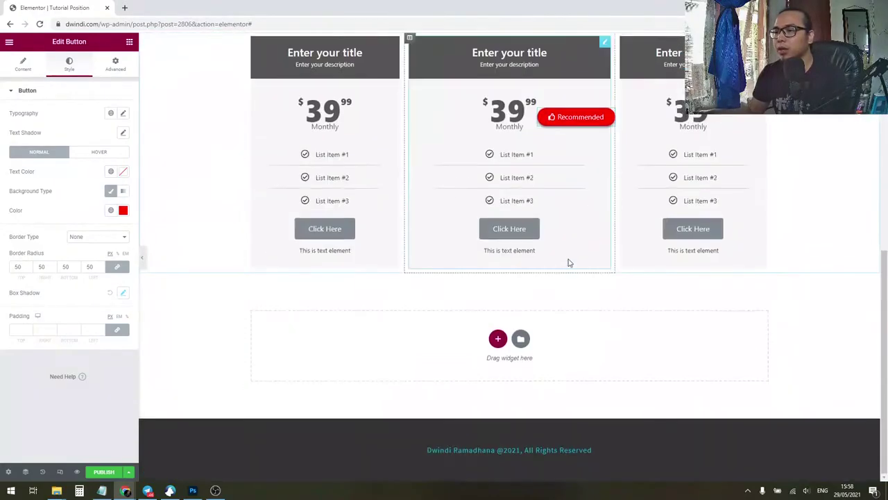
{"action": "scroll", "coordinate": [569, 258], "scroll_direction": "up", "scroll_amount": 6}
{"action": "scroll", "coordinate": [569, 261], "scroll_direction": "down", "scroll_amount": 7}
{"action": "scroll", "coordinate": [569, 259], "scroll_direction": "up", "scroll_amount": 2}
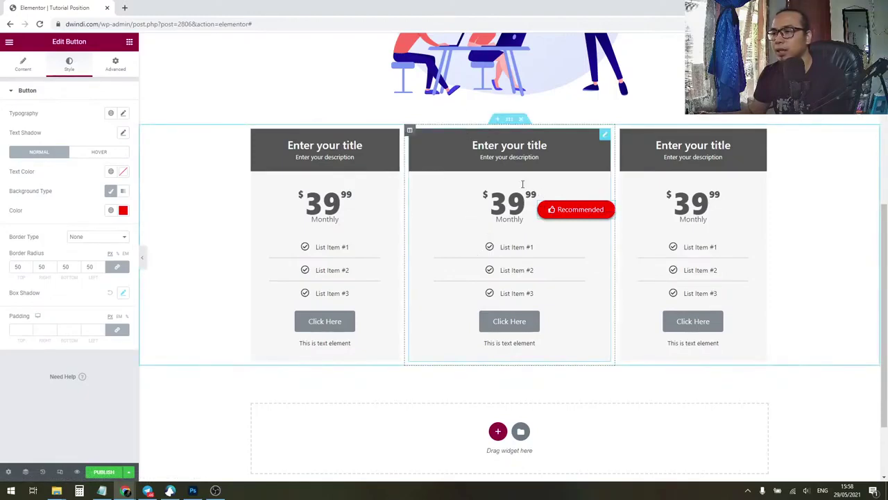
{"action": "right_click", "coordinate": [563, 224]}
{"action": "left_click", "coordinate": [591, 336]}
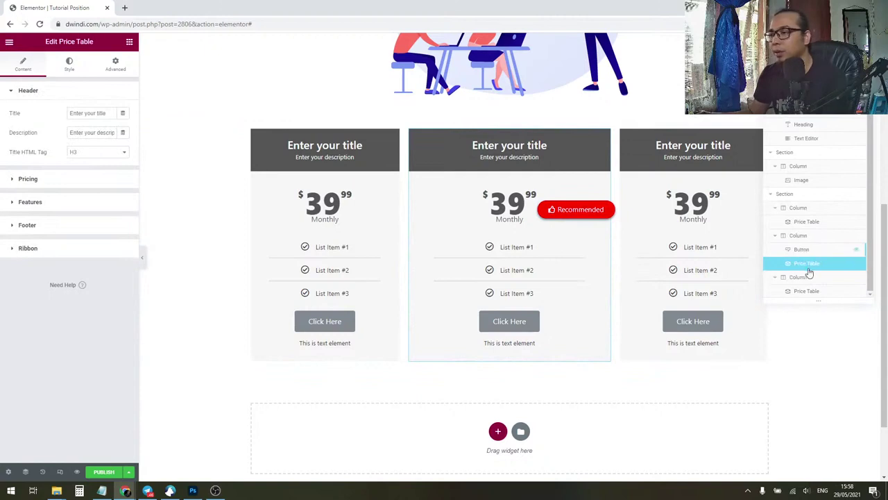
{"action": "left_click_drag", "start_coordinate": [807, 252], "coordinate": [811, 267]}
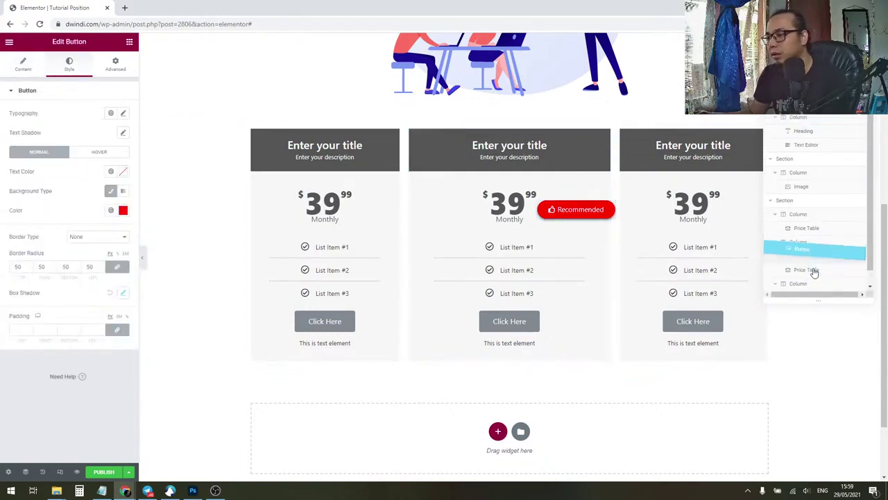
{"action": "left_click_drag", "start_coordinate": [816, 274], "coordinate": [815, 268]}
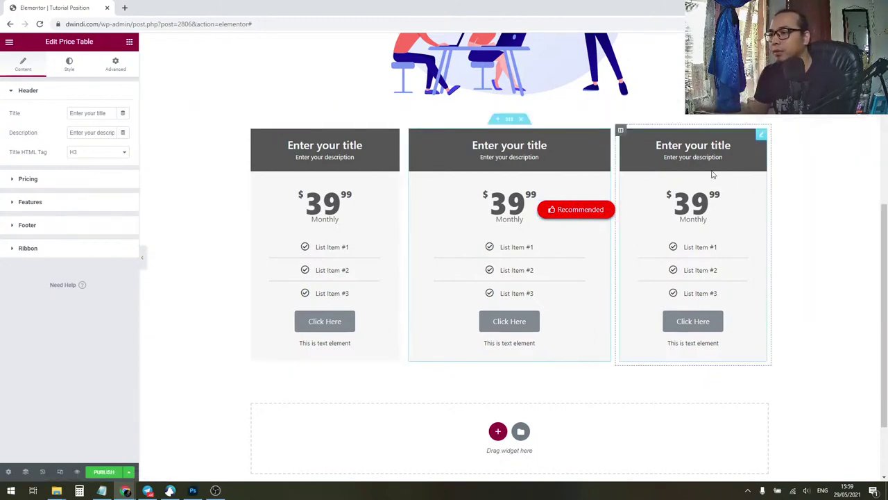
{"action": "scroll", "coordinate": [715, 195], "scroll_direction": "down", "scroll_amount": 2}
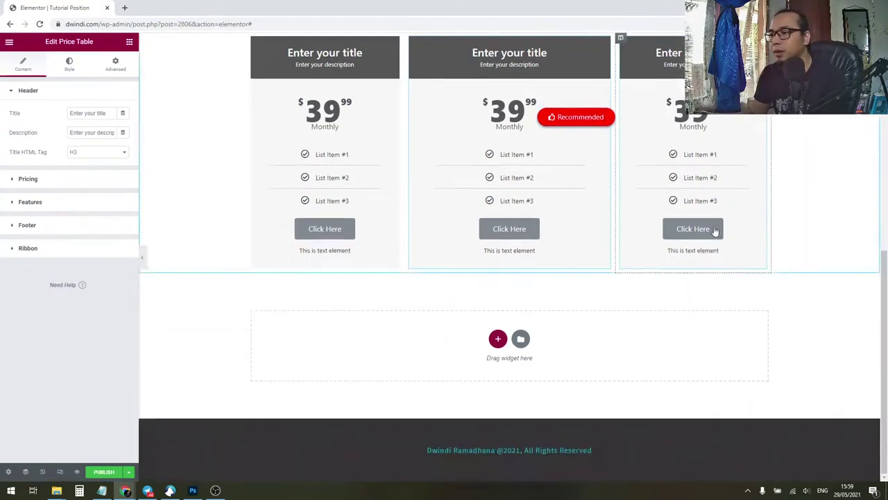
Step: Set the Recommended button's Advanced Positioning to Absolute
{"action": "left_click", "coordinate": [116, 64]}
{"action": "scroll", "coordinate": [79, 287], "scroll_direction": "down", "scroll_amount": 2}
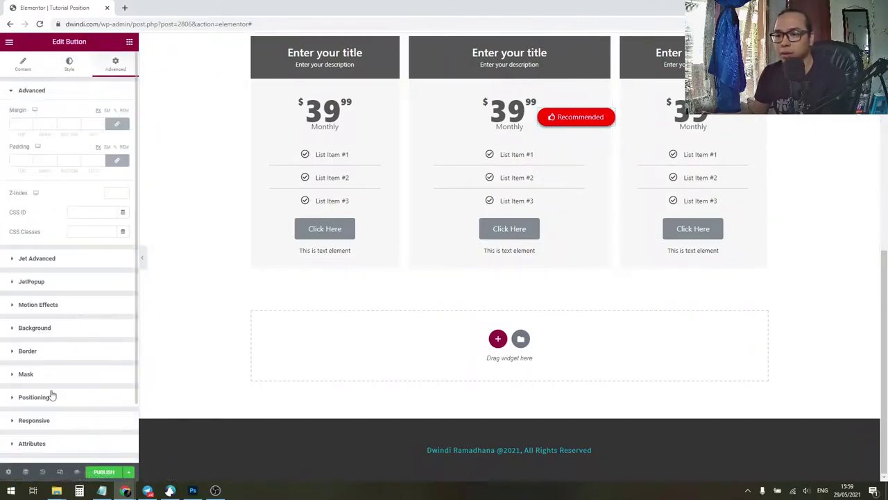
{"action": "left_click", "coordinate": [52, 397]}
{"action": "scroll", "coordinate": [69, 388], "scroll_direction": "down", "scroll_amount": 2}
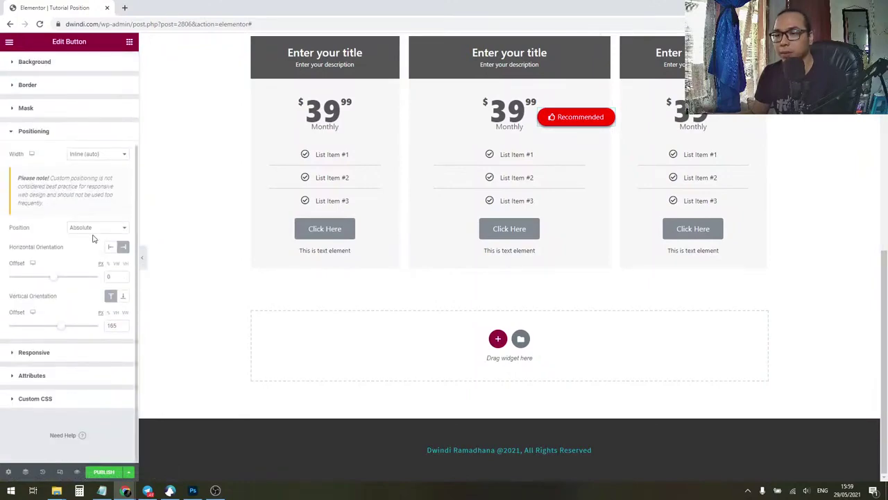
{"action": "left_click", "coordinate": [94, 229]}
{"action": "left_click", "coordinate": [98, 255]}
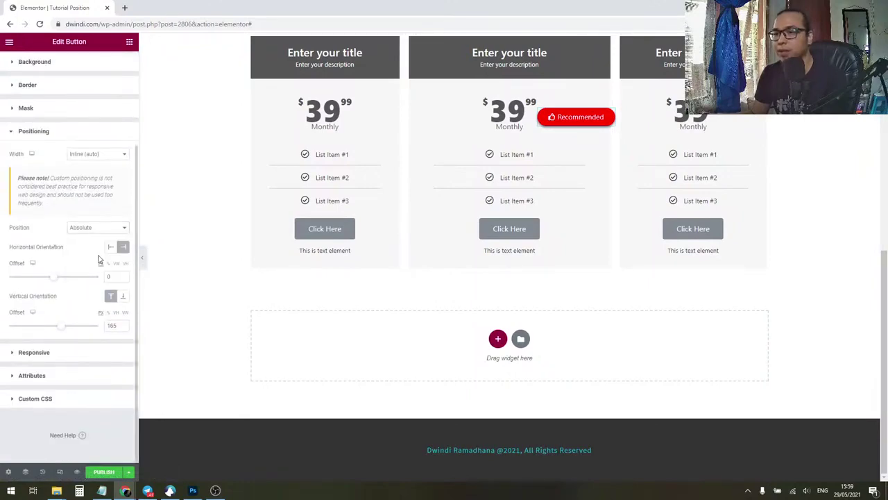
{"action": "scroll", "coordinate": [548, 388], "scroll_direction": "up", "scroll_amount": 6}
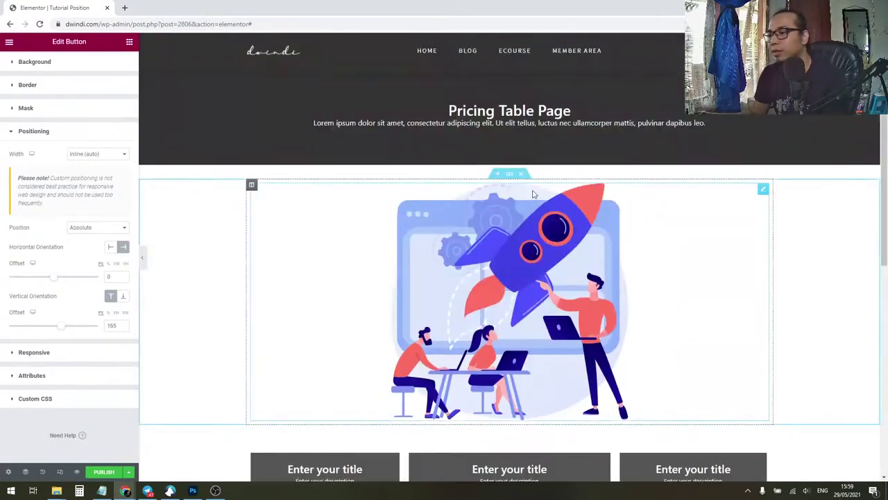
Step: Place an Icon widget above the heading and set it to the WhatsApp icon
{"action": "left_click", "coordinate": [129, 42]}
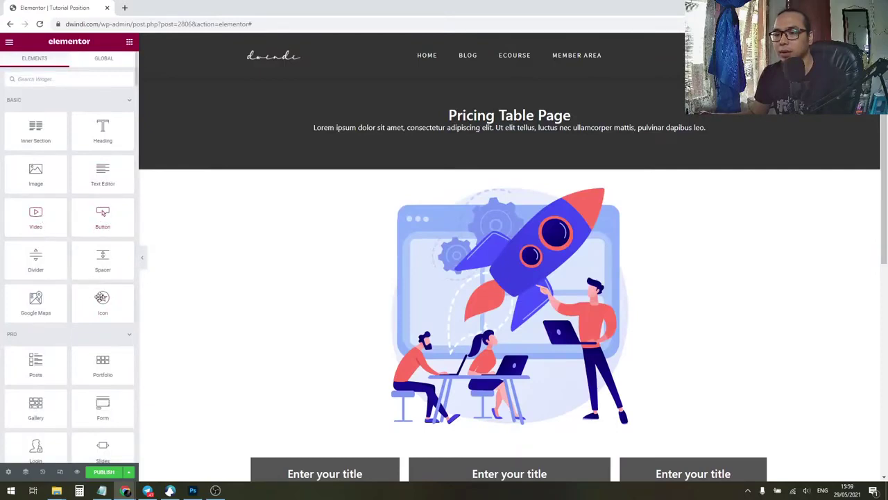
{"action": "left_click_drag", "start_coordinate": [101, 300], "coordinate": [486, 119]}
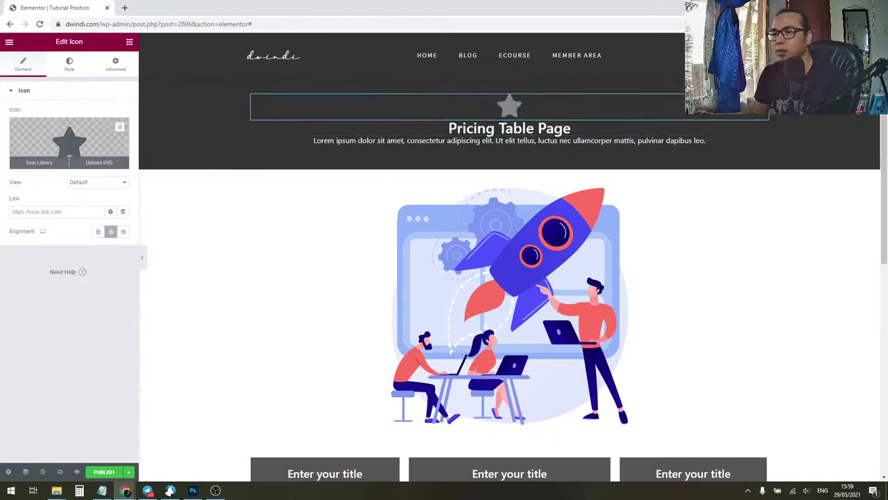
{"action": "left_click", "coordinate": [74, 147]}
{"action": "type", "text": "whatsap"}
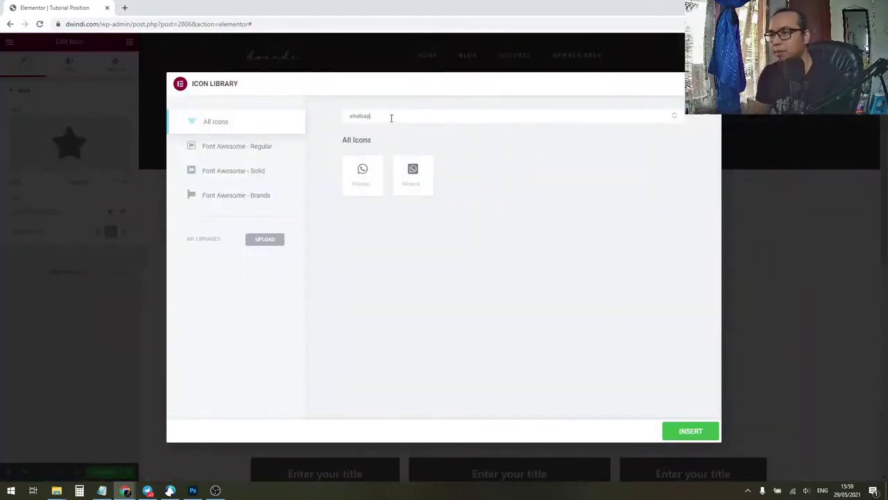
{"action": "left_click", "coordinate": [364, 182]}
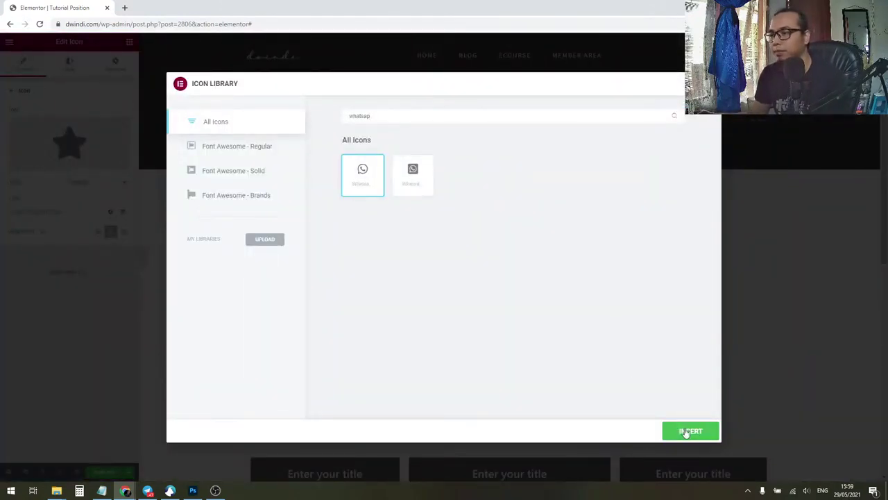
{"action": "left_click", "coordinate": [689, 430]}
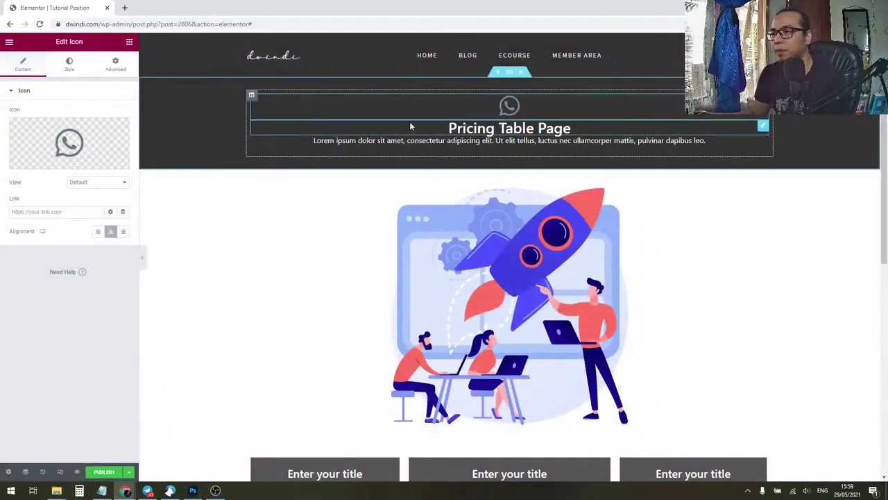
{"action": "left_click", "coordinate": [112, 66]}
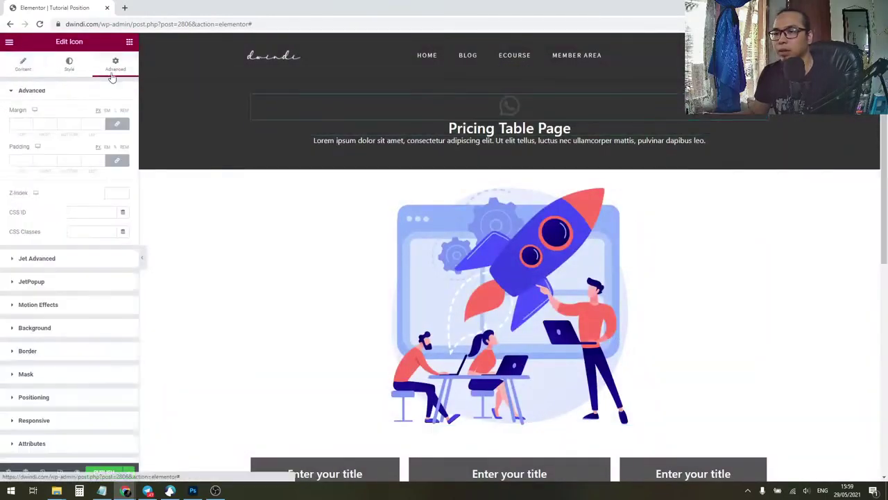
Step: Give the WhatsApp icon Inline (auto) width and Fixed position
{"action": "left_click", "coordinate": [71, 69]}
{"action": "left_click", "coordinate": [113, 71]}
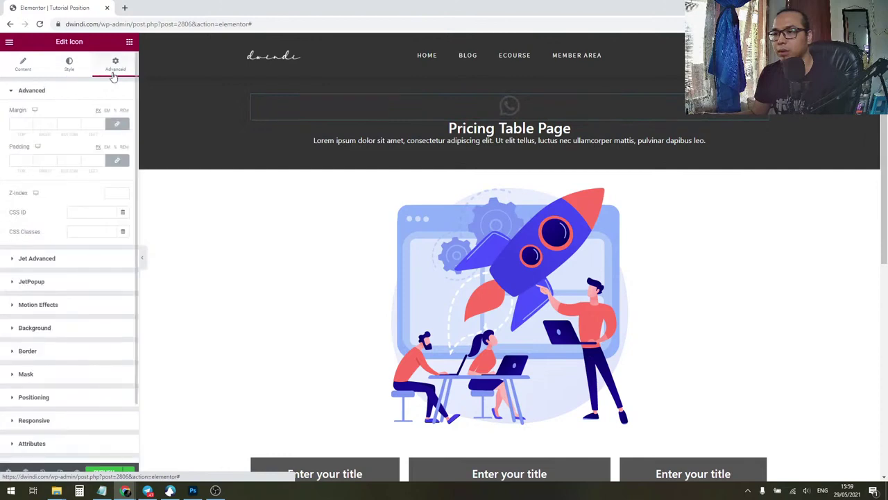
{"action": "left_click", "coordinate": [34, 397]}
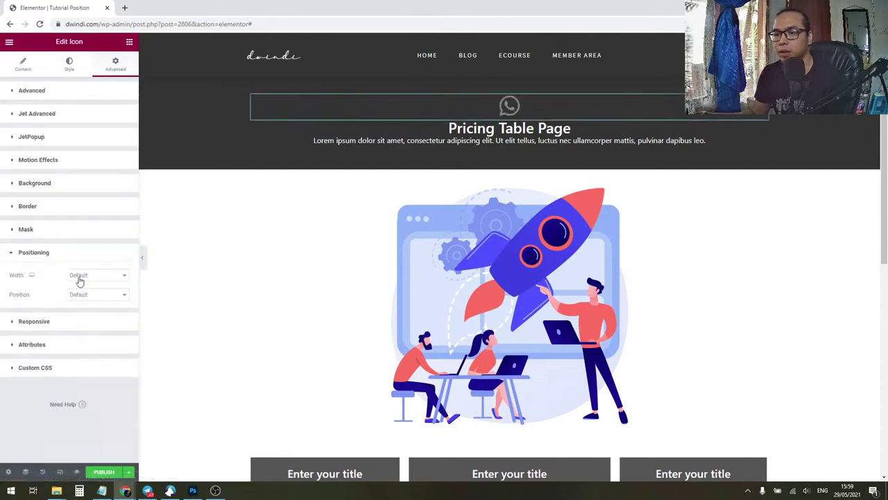
{"action": "left_click", "coordinate": [81, 276]}
{"action": "left_click", "coordinate": [90, 319]}
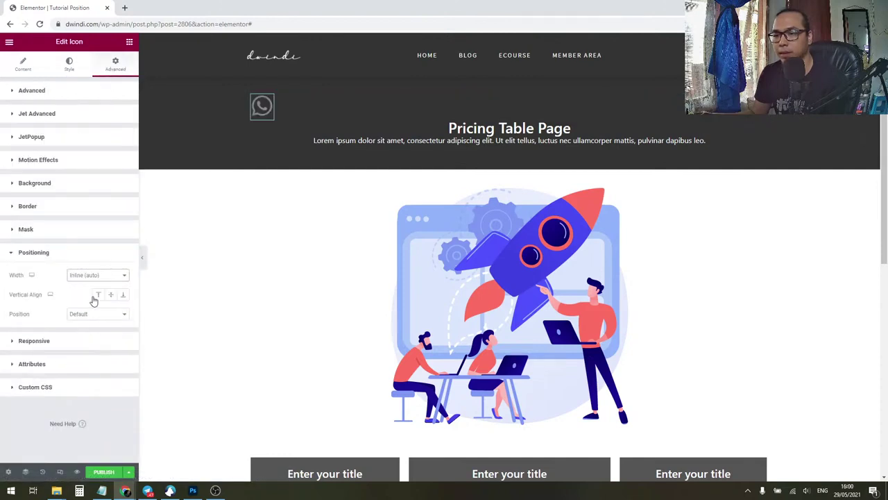
{"action": "left_click", "coordinate": [92, 316]}
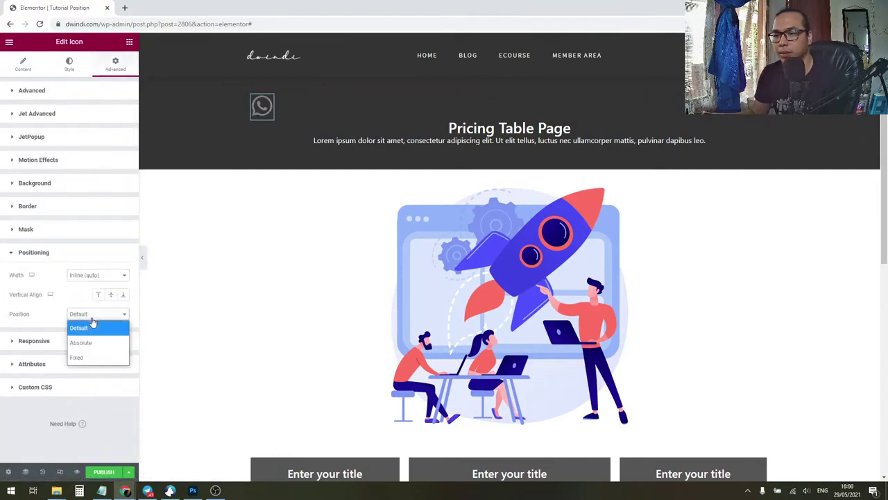
{"action": "left_click", "coordinate": [90, 358]}
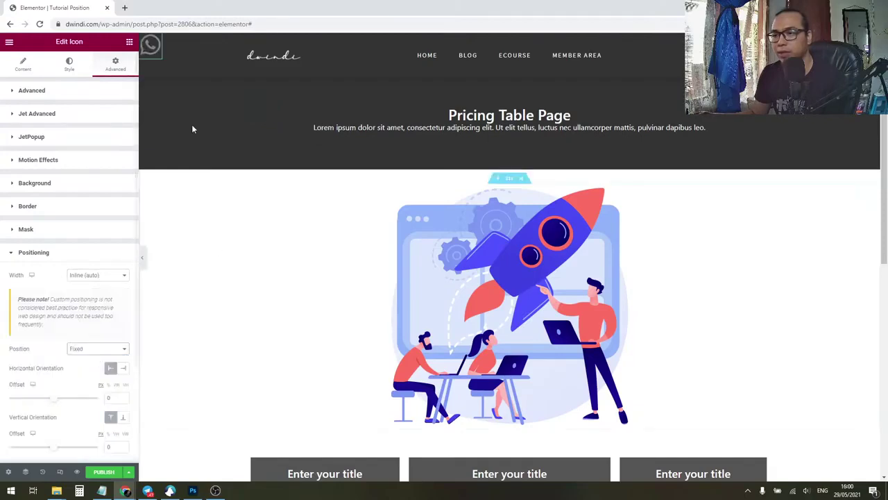
{"action": "left_click", "coordinate": [63, 187]}
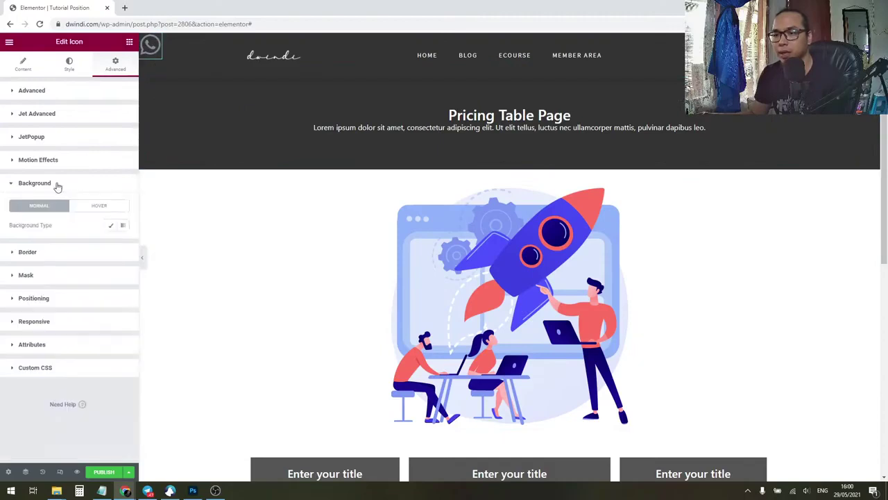
Step: Give the WhatsApp icon a classic bright green background colour
{"action": "left_click", "coordinate": [111, 225]}
{"action": "left_click", "coordinate": [123, 246]}
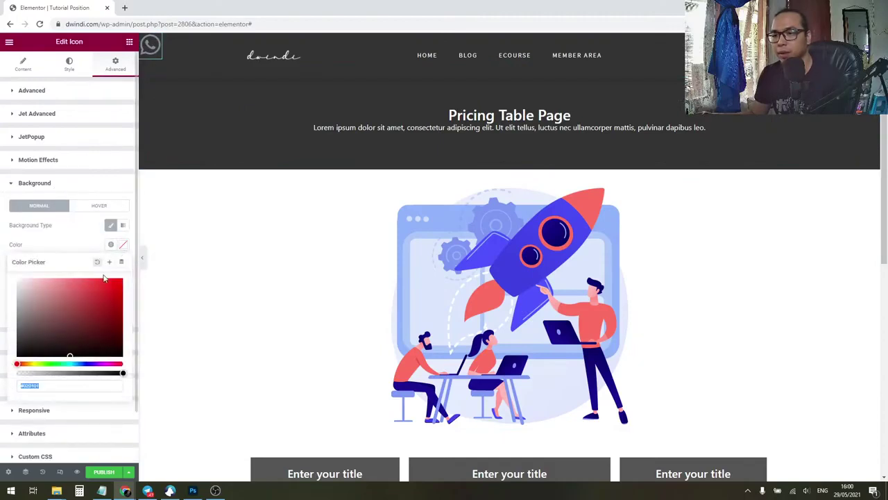
{"action": "left_click", "coordinate": [51, 363]}
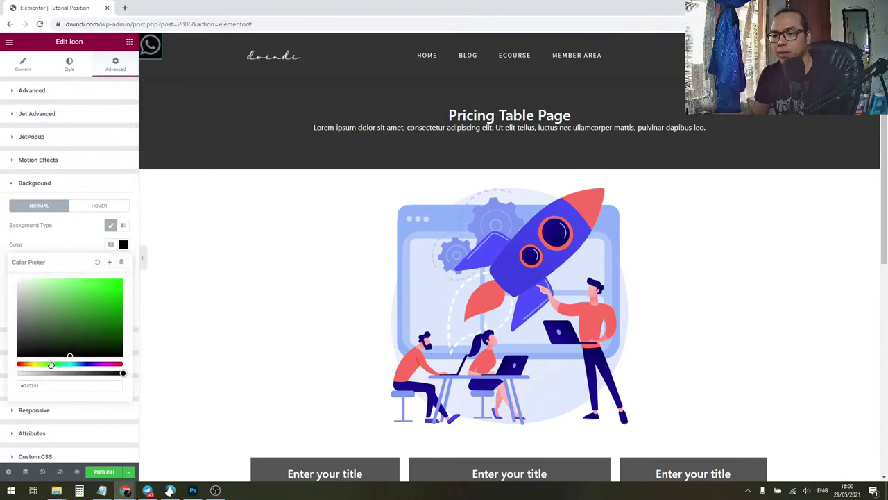
{"action": "left_click", "coordinate": [127, 286]}
{"action": "left_click", "coordinate": [71, 243]}
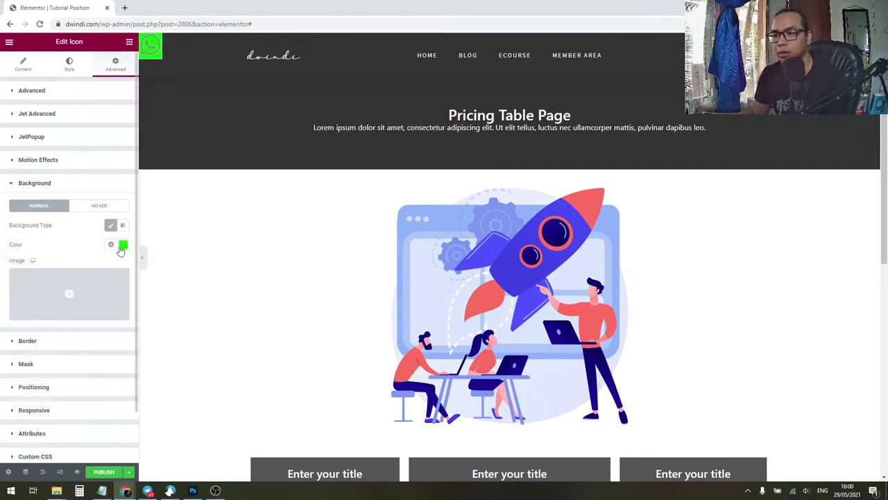
{"action": "left_click", "coordinate": [122, 244]}
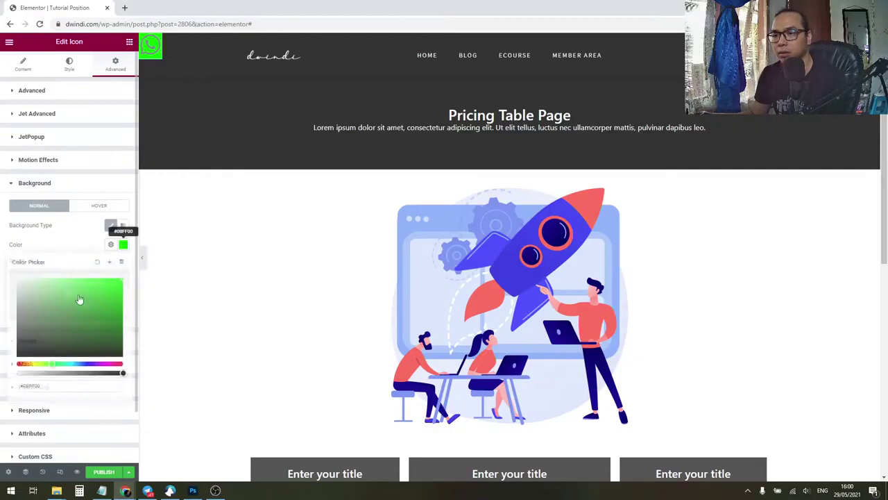
{"action": "left_click", "coordinate": [106, 292]}
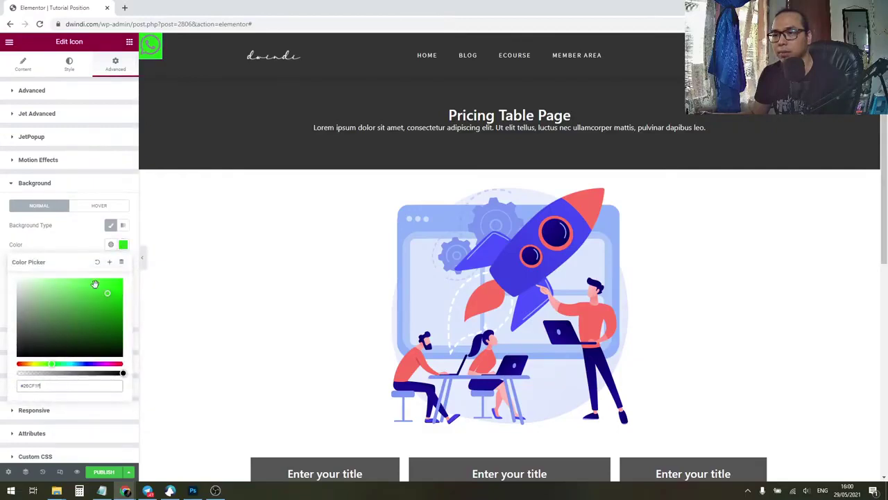
{"action": "left_click", "coordinate": [89, 190]}
Step: Set the icon's primary glyph colour to white (#FFFFFF)
{"action": "left_click", "coordinate": [76, 64]}
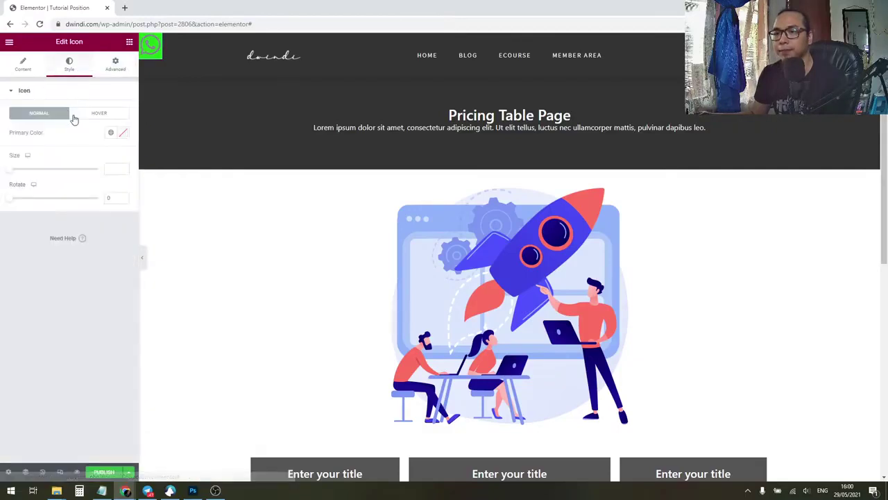
{"action": "left_click", "coordinate": [122, 133]}
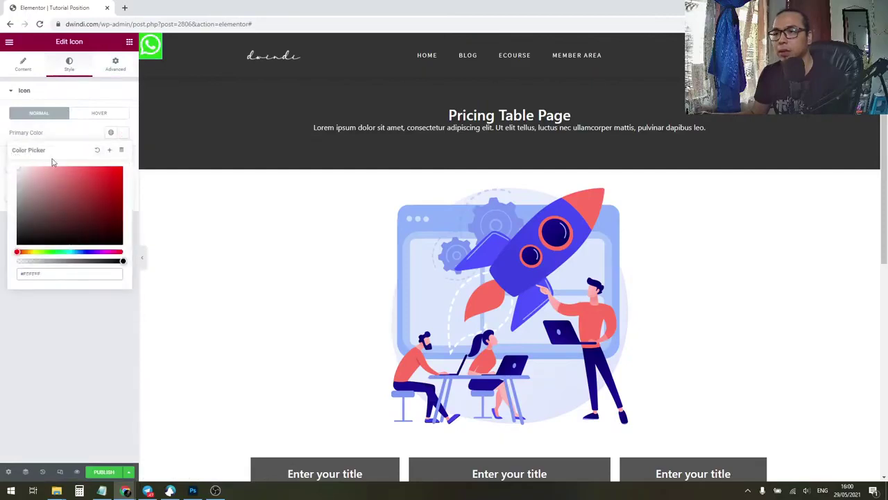
{"action": "left_click", "coordinate": [67, 138]}
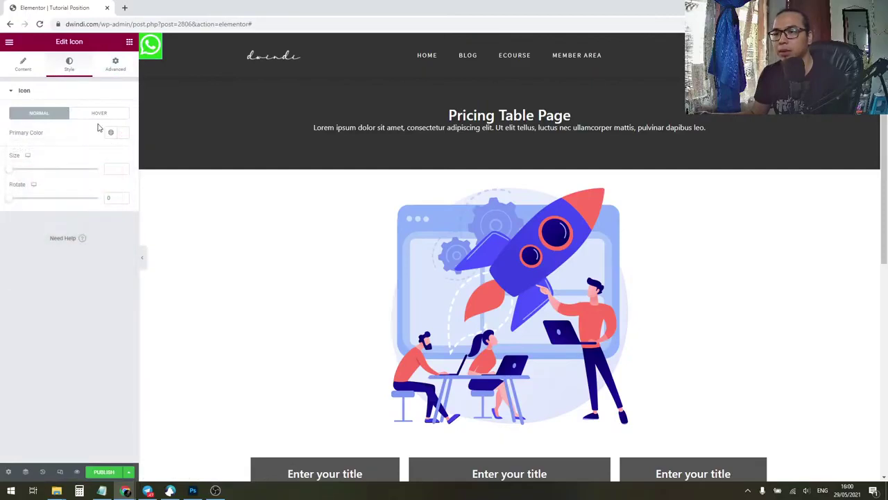
Step: In Advanced, try a bottom margin of 0, undo to the previous value, and collapse the section
{"action": "left_click", "coordinate": [116, 68]}
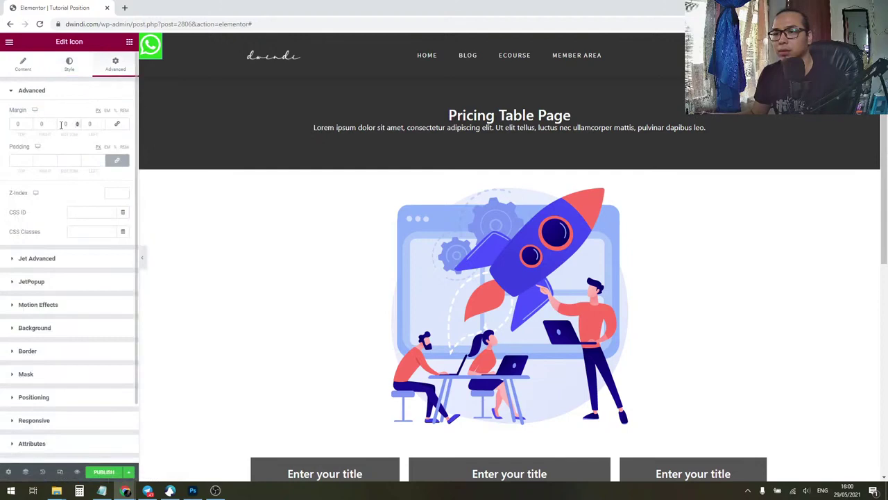
{"action": "type", "text": "0"}
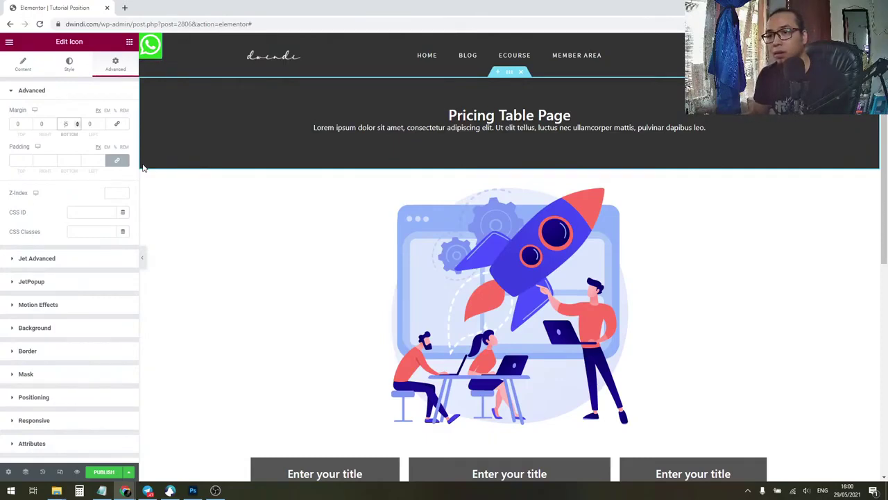
{"action": "key", "text": "ctrl+a"}
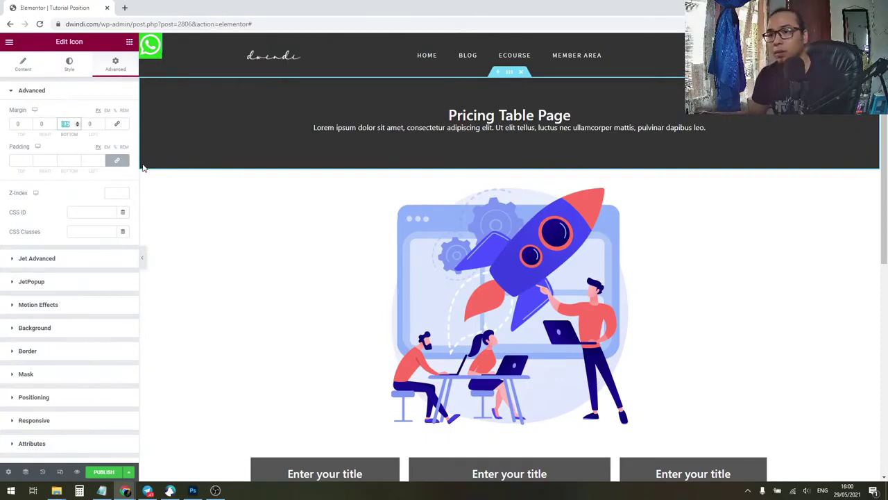
{"action": "type", "text": "0"}
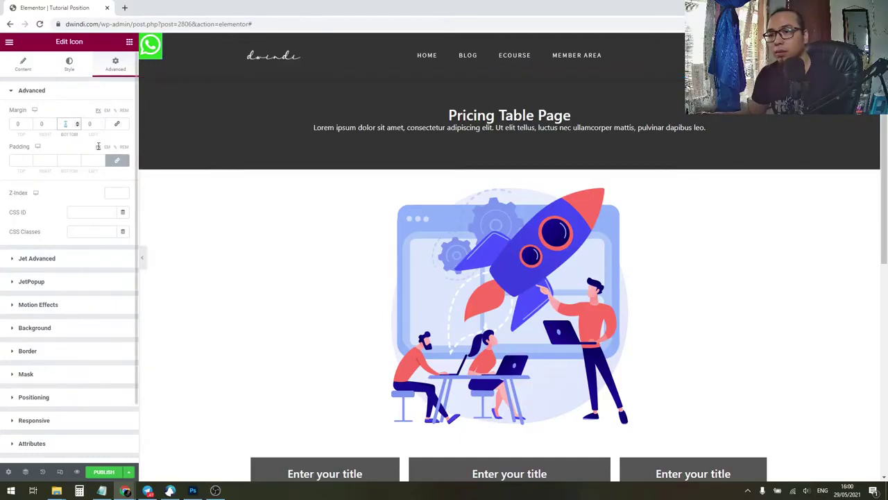
{"action": "key", "text": "ctrl+z"}
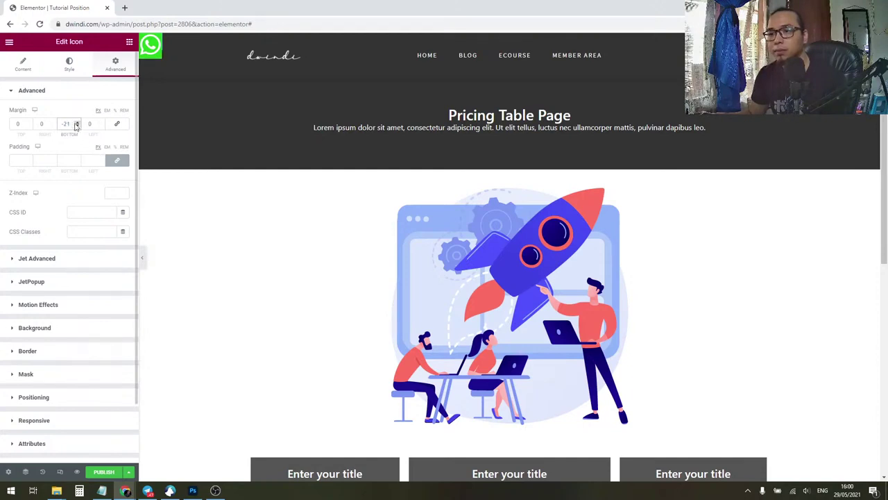
{"action": "left_click", "coordinate": [76, 91]}
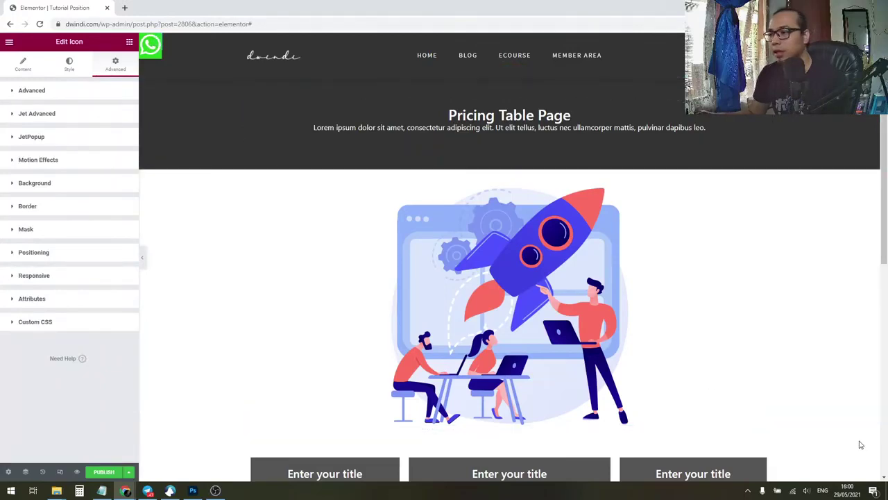
Step: Anchor the icon bottom-right with offsets of 30 both ways and a 150 border radius
{"action": "left_click", "coordinate": [75, 258]}
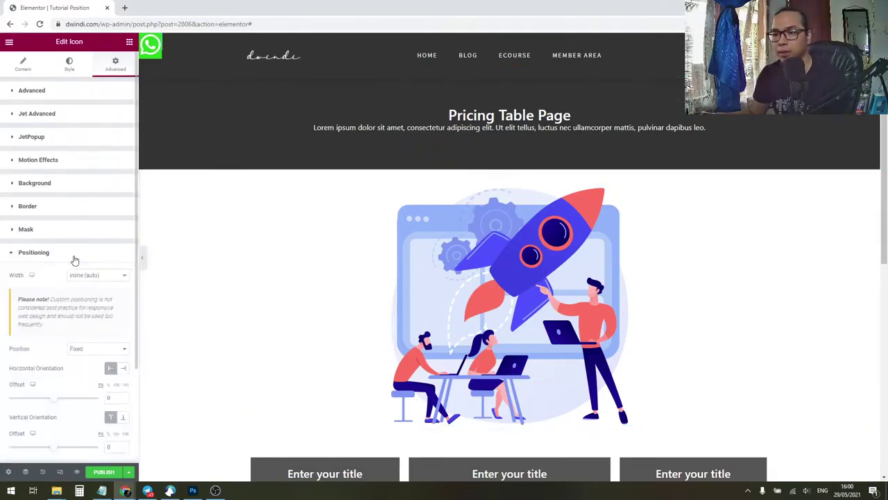
{"action": "scroll", "coordinate": [74, 260], "scroll_direction": "down", "scroll_amount": 2}
{"action": "left_click", "coordinate": [123, 296]}
{"action": "left_click", "coordinate": [124, 249]}
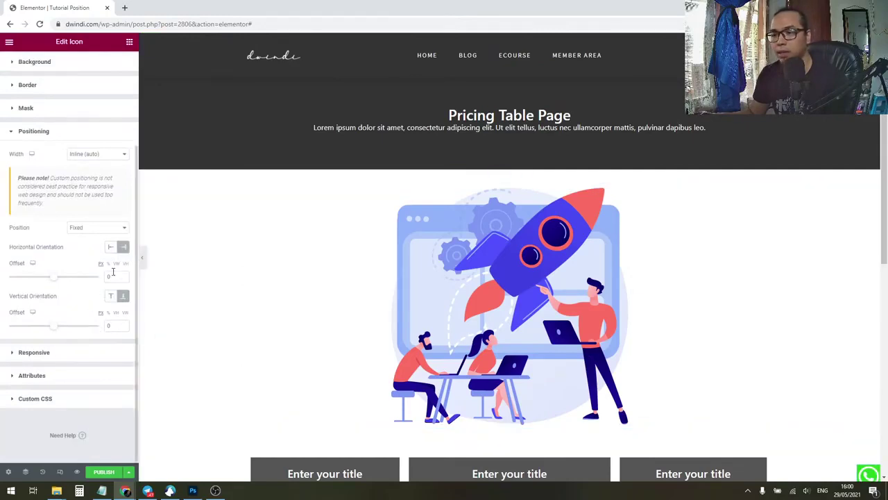
{"action": "double_click", "coordinate": [113, 273]}
{"action": "type", "text": "30"}
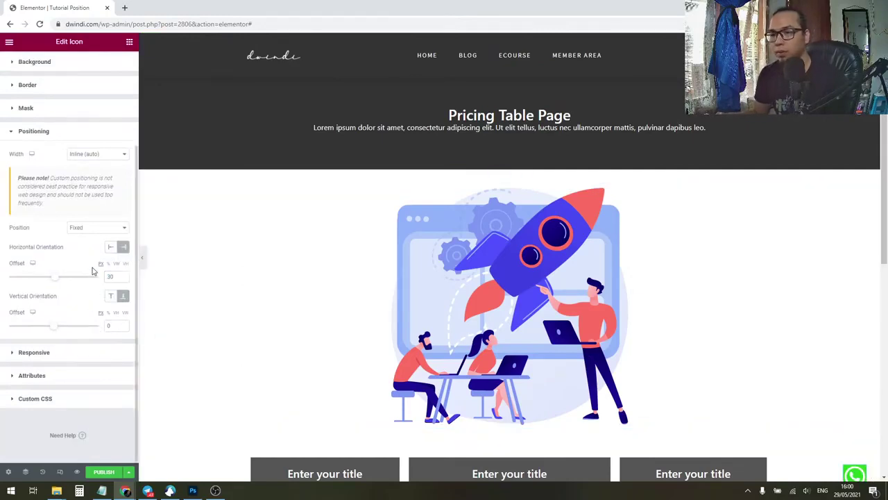
{"action": "key", "text": "Tab"}
{"action": "type", "text": "30"}
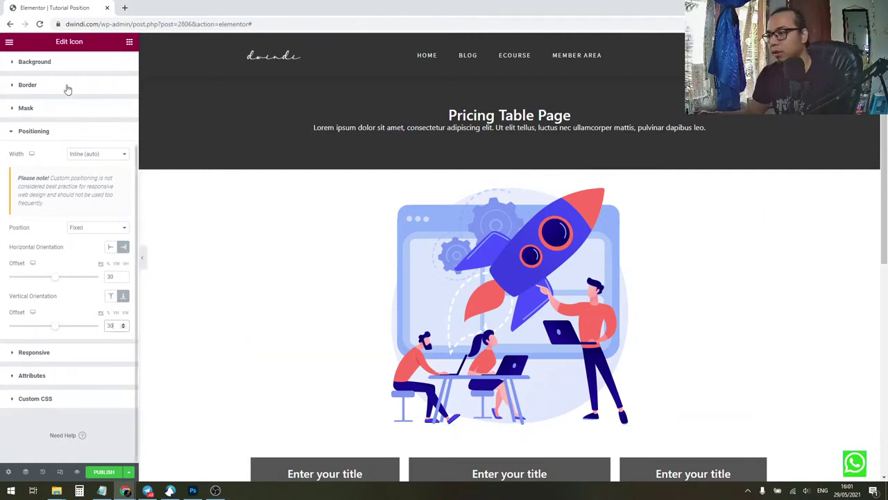
{"action": "scroll", "coordinate": [64, 101], "scroll_direction": "up", "scroll_amount": 3}
{"action": "left_click", "coordinate": [55, 211]}
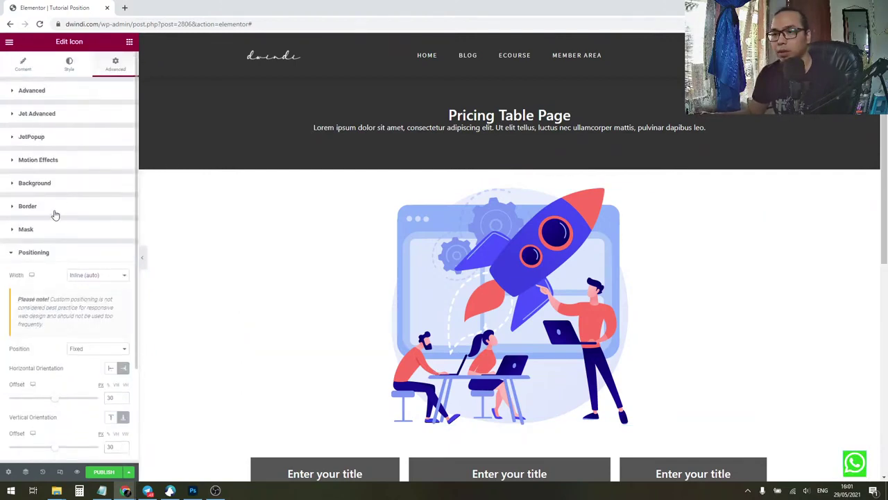
{"action": "left_click", "coordinate": [55, 211]}
{"action": "type", "text": "150"}
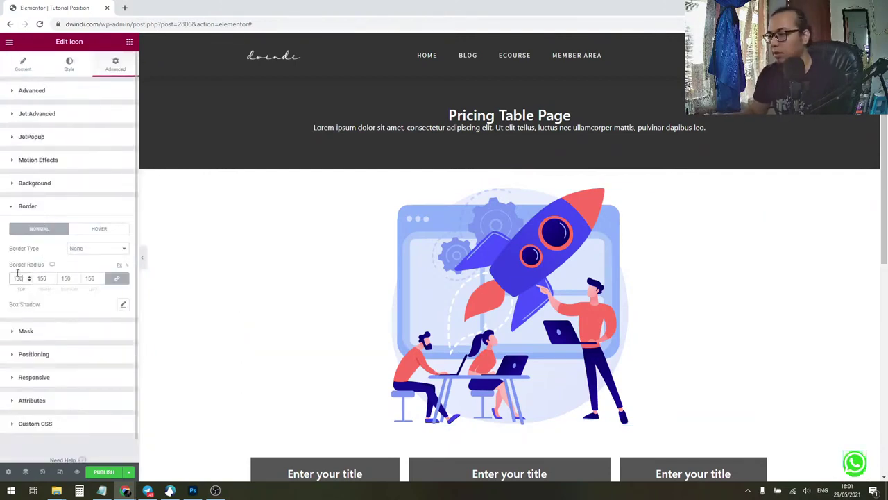
Step: Set padding to 10, the bottom margin to 0 and the bottom padding to 5
{"action": "left_click", "coordinate": [60, 92]}
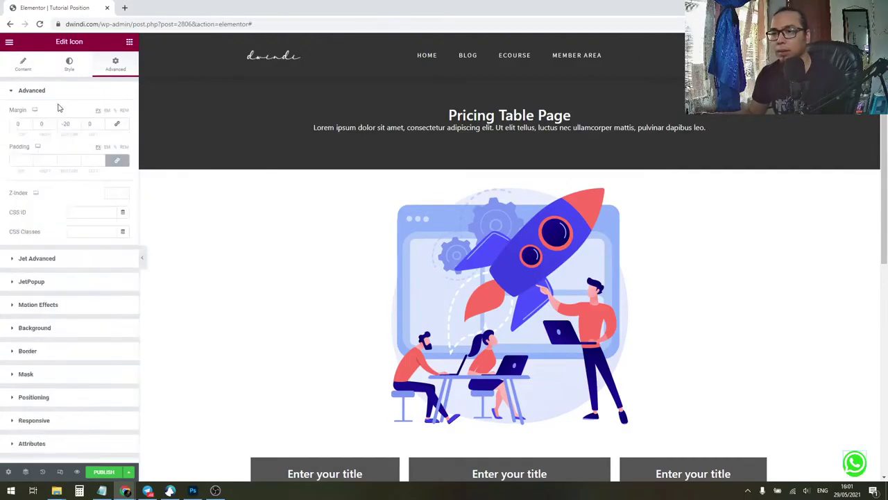
{"action": "left_click", "coordinate": [16, 161]}
{"action": "type", "text": "15"}
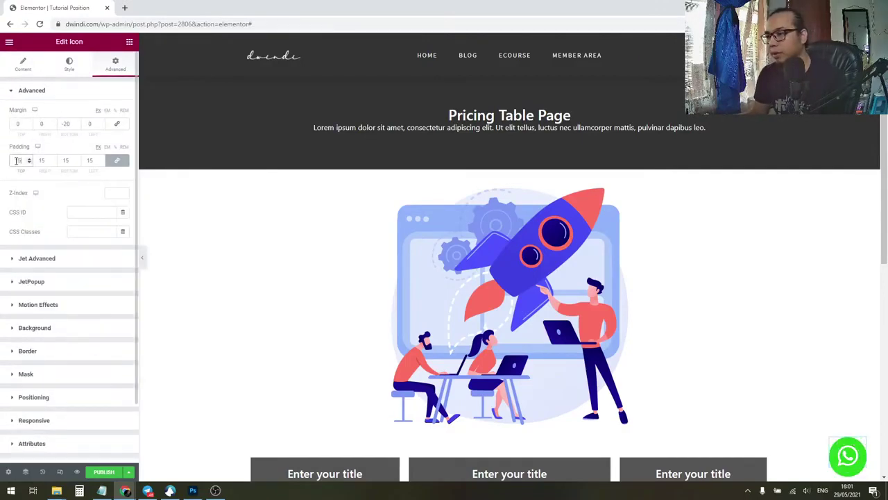
{"action": "key", "text": "BackSpace"}
{"action": "type", "text": "0"}
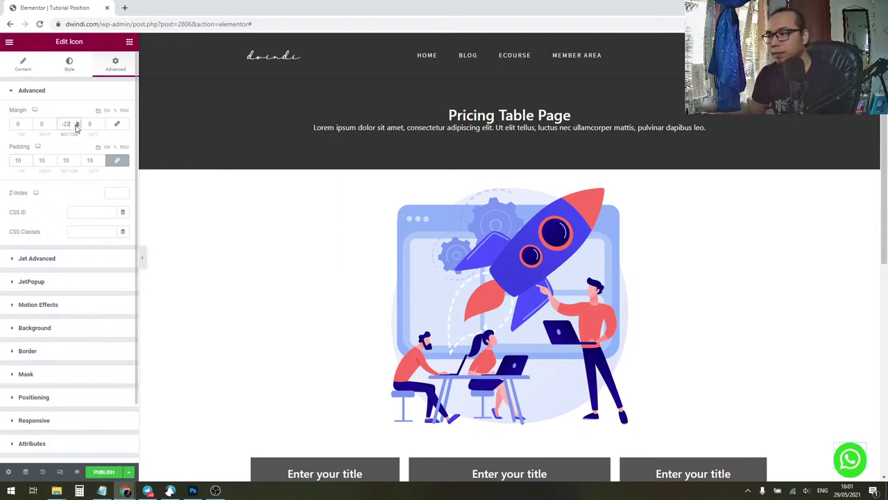
{"action": "left_click_drag", "start_coordinate": [77, 125], "coordinate": [43, 123]}
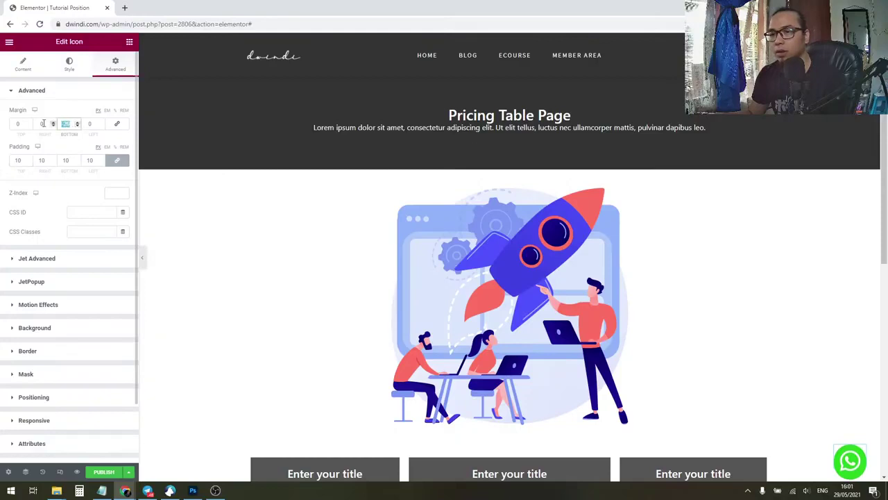
{"action": "type", "text": "0"}
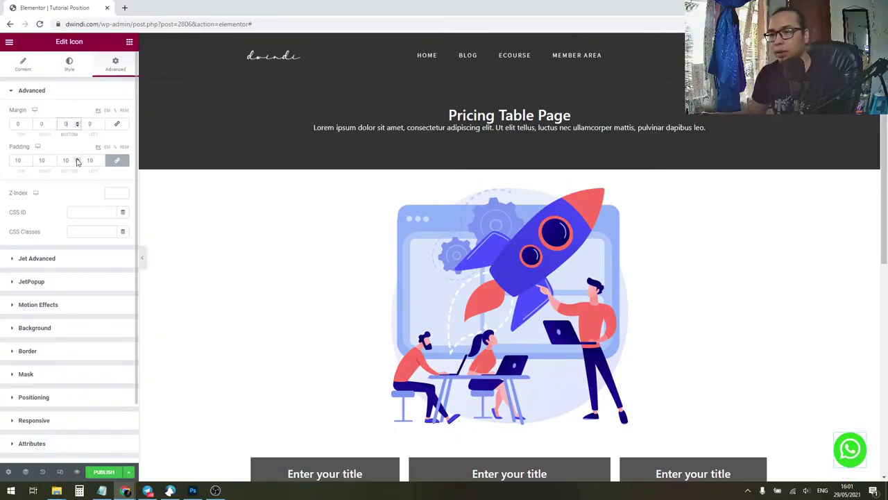
{"action": "left_click_drag", "start_coordinate": [72, 160], "coordinate": [58, 161]}
{"action": "type", "text": "5"}
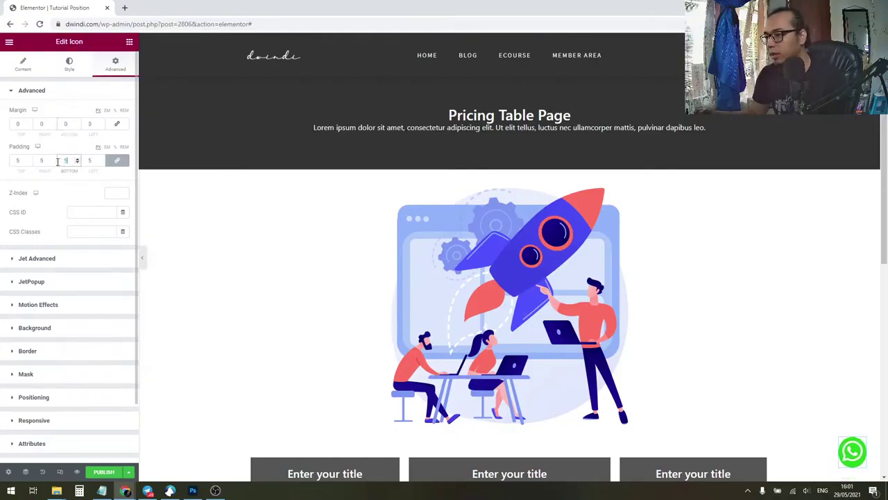
Step: Unlink the padding sides and enter 10 for top, right and left
{"action": "left_click", "coordinate": [116, 160]}
{"action": "left_click_drag", "start_coordinate": [21, 161], "coordinate": [6, 164]}
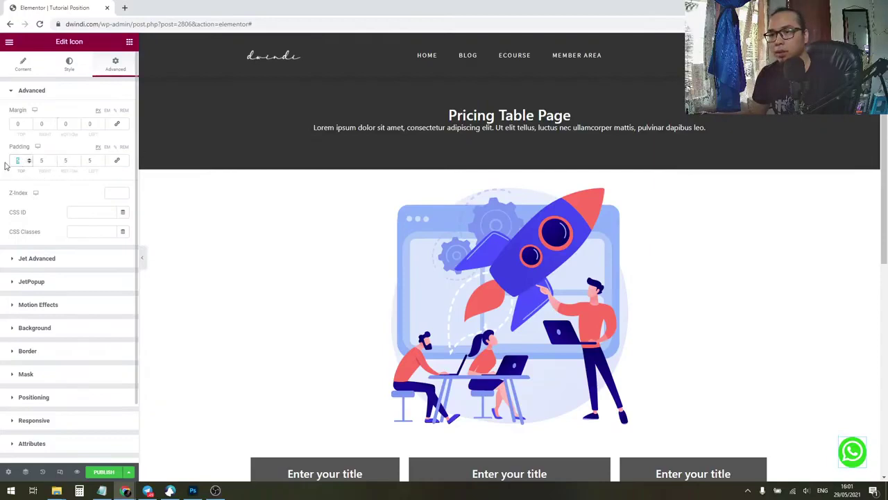
{"action": "type", "text": "10"}
{"action": "key", "text": "Tab"}
{"action": "type", "text": "10"}
{"action": "key", "text": "Tab"}
{"action": "key", "text": "Tab"}
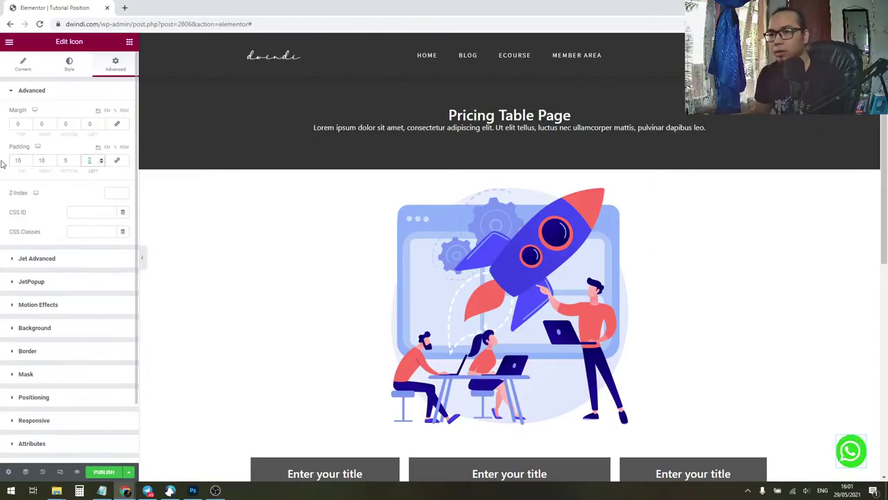
{"action": "type", "text": "10"}
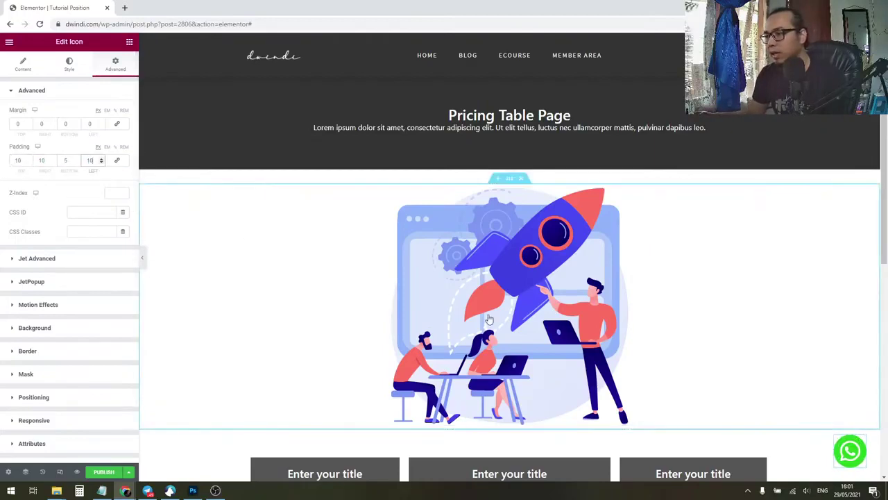
{"action": "scroll", "coordinate": [571, 266], "scroll_direction": "down", "scroll_amount": 3}
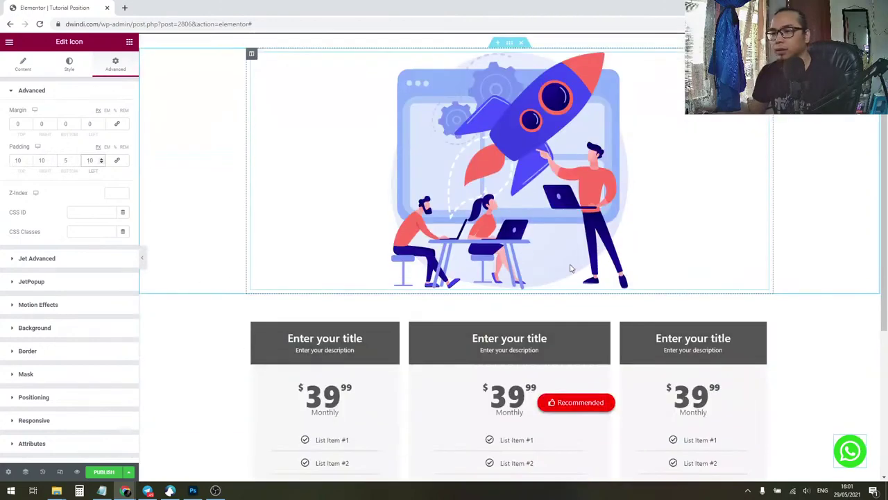
{"action": "scroll", "coordinate": [586, 312], "scroll_direction": "up", "scroll_amount": 1}
{"action": "scroll", "coordinate": [599, 319], "scroll_direction": "up", "scroll_amount": 1}
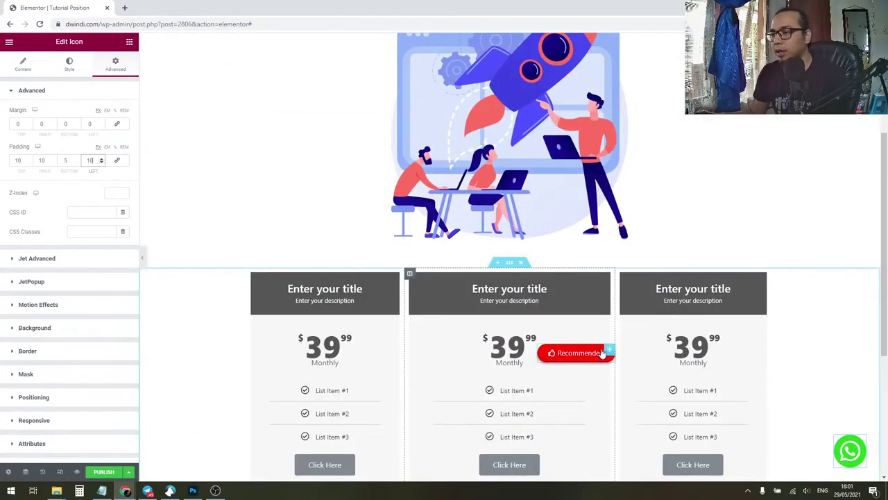
{"action": "scroll", "coordinate": [486, 291], "scroll_direction": "up", "scroll_amount": 2}
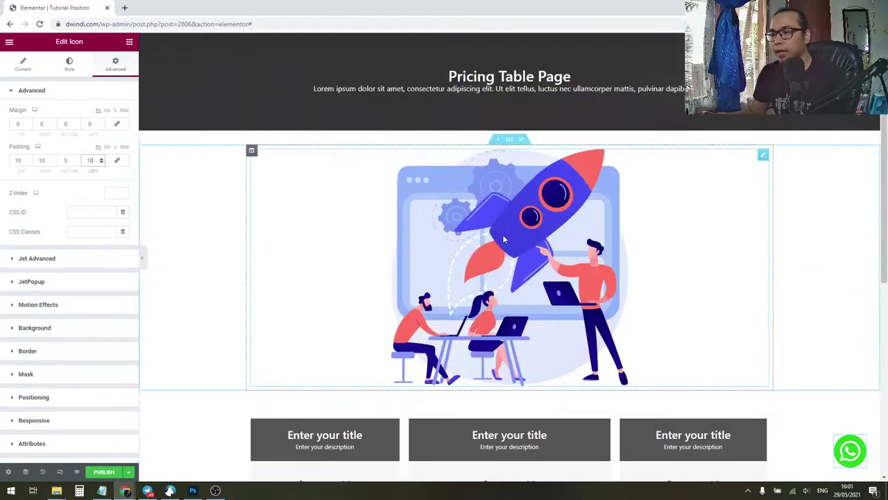
{"action": "scroll", "coordinate": [569, 250], "scroll_direction": "down", "scroll_amount": 4}
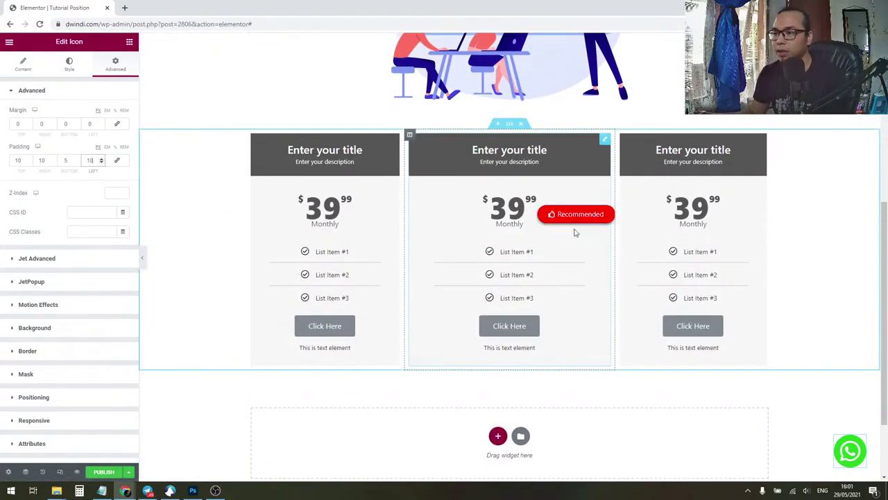
{"action": "scroll", "coordinate": [575, 233], "scroll_direction": "up", "scroll_amount": 3}
{"action": "scroll", "coordinate": [555, 229], "scroll_direction": "down", "scroll_amount": 2}
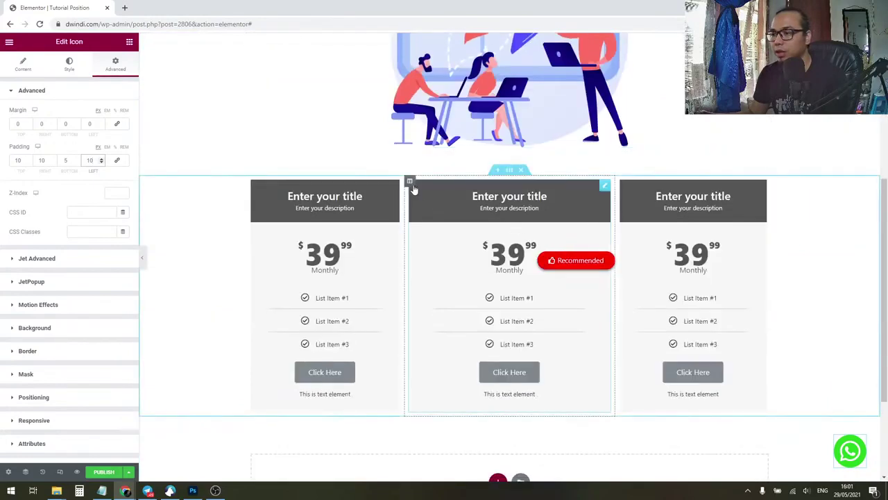
{"action": "scroll", "coordinate": [470, 233], "scroll_direction": "down", "scroll_amount": 2}
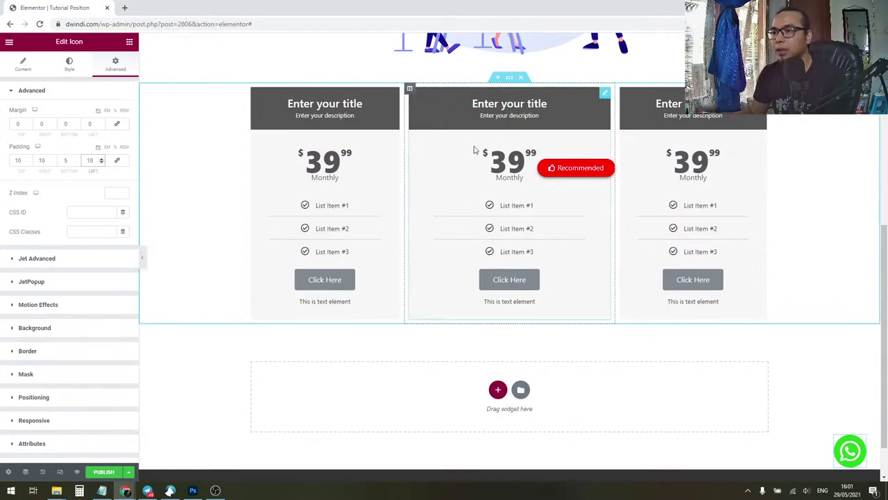
{"action": "scroll", "coordinate": [418, 210], "scroll_direction": "up", "scroll_amount": 3}
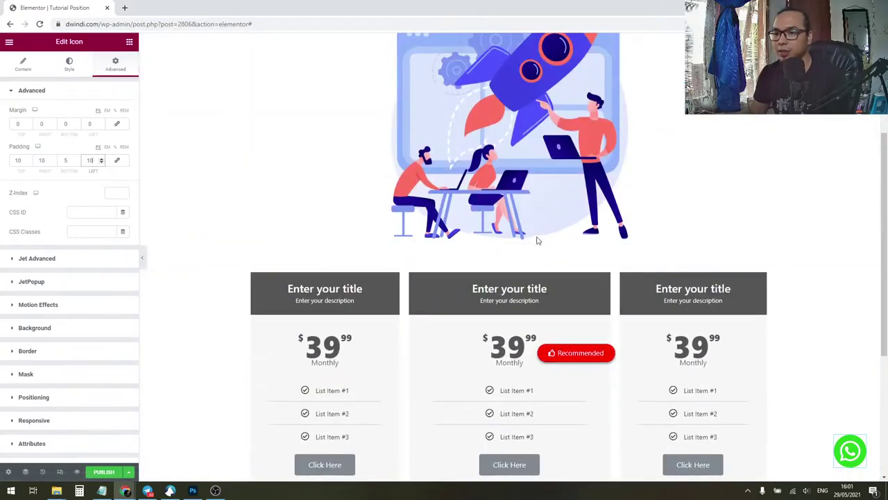
{"action": "scroll", "coordinate": [535, 238], "scroll_direction": "up", "scroll_amount": 3}
{"action": "scroll", "coordinate": [527, 139], "scroll_direction": "down", "scroll_amount": 3}
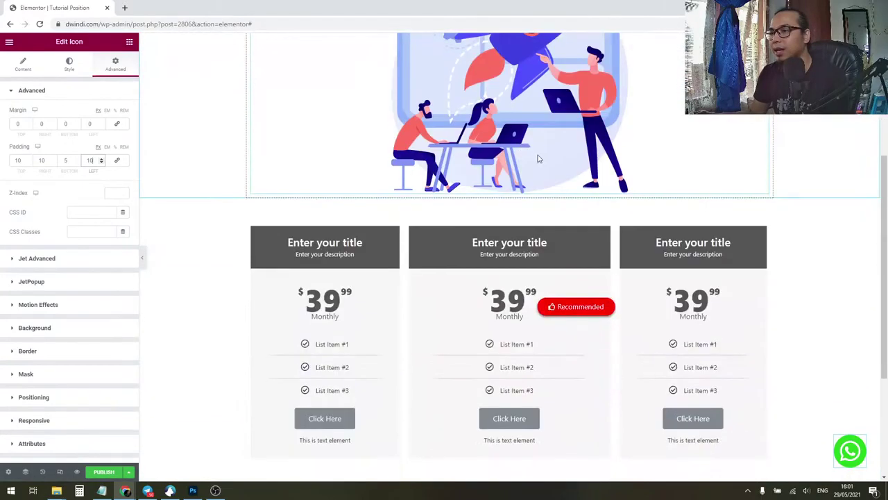
{"action": "scroll", "coordinate": [467, 190], "scroll_direction": "down", "scroll_amount": 2}
{"action": "scroll", "coordinate": [480, 191], "scroll_direction": "up", "scroll_amount": 4}
{"action": "scroll", "coordinate": [482, 184], "scroll_direction": "up", "scroll_amount": 1}
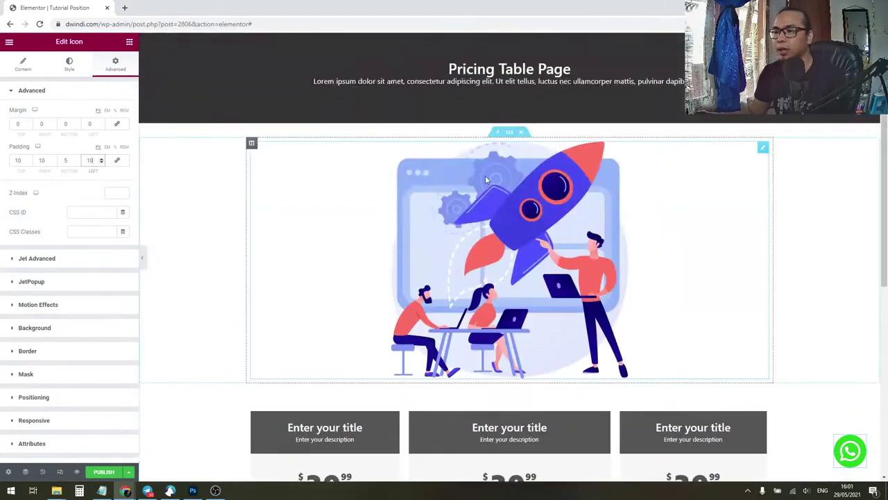
{"action": "scroll", "coordinate": [485, 175], "scroll_direction": "down", "scroll_amount": 3}
{"action": "scroll", "coordinate": [506, 280], "scroll_direction": "down", "scroll_amount": 3}
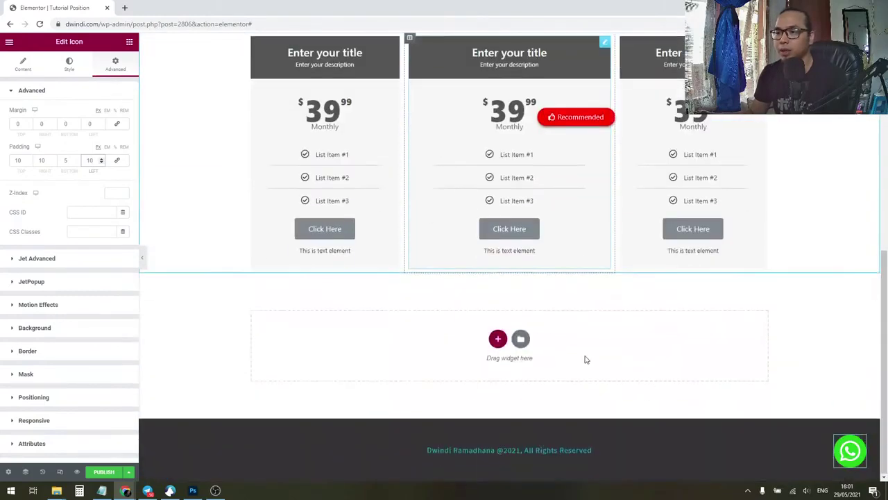
{"action": "scroll", "coordinate": [652, 274], "scroll_direction": "up", "scroll_amount": 2}
{"action": "scroll", "coordinate": [649, 272], "scroll_direction": "up", "scroll_amount": 5}
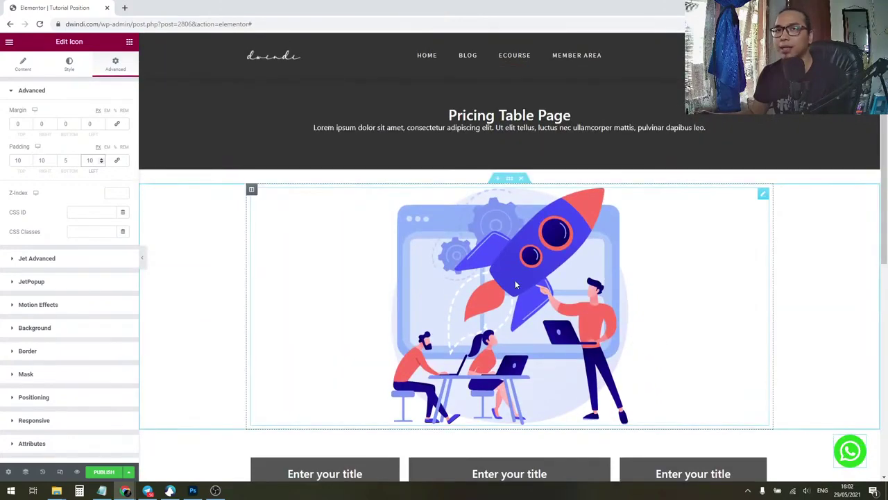
{"action": "scroll", "coordinate": [603, 312], "scroll_direction": "down", "scroll_amount": 3}
{"action": "scroll", "coordinate": [596, 298], "scroll_direction": "down", "scroll_amount": 1}
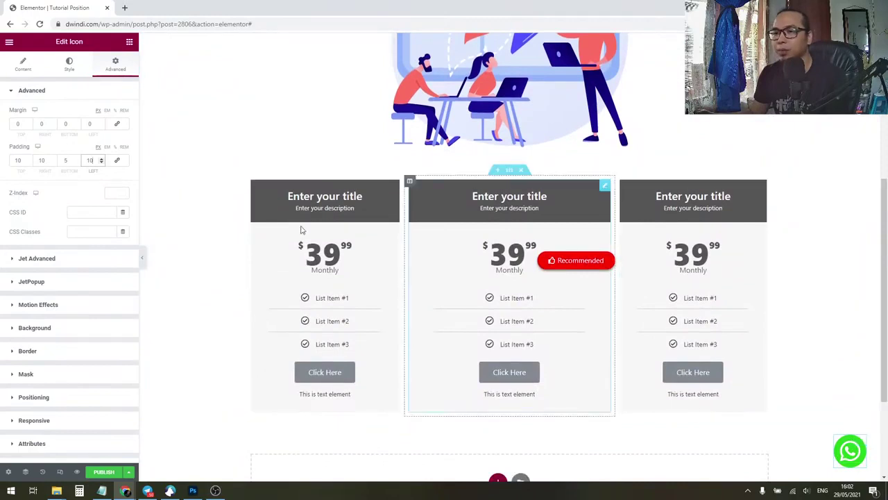
Step: Link the icon to a wa.me WhatsApp chat URL and preview the page without the panel
{"action": "left_click", "coordinate": [27, 69]}
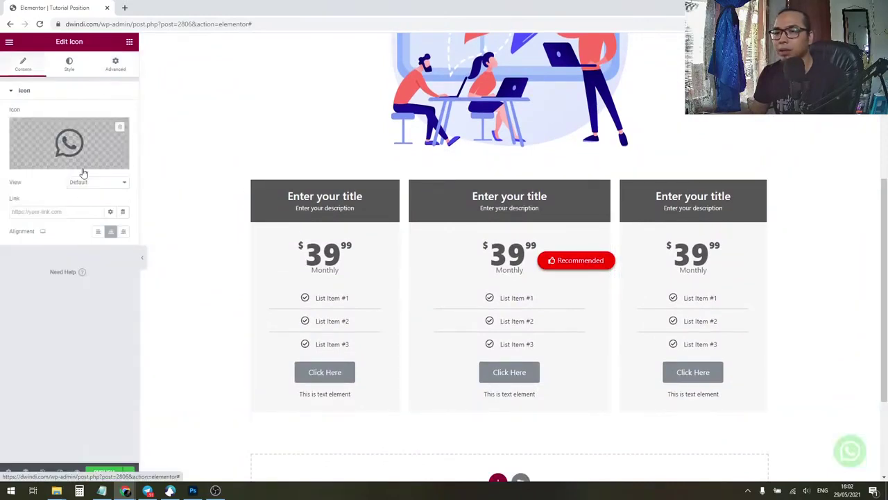
{"action": "left_click", "coordinate": [55, 211]}
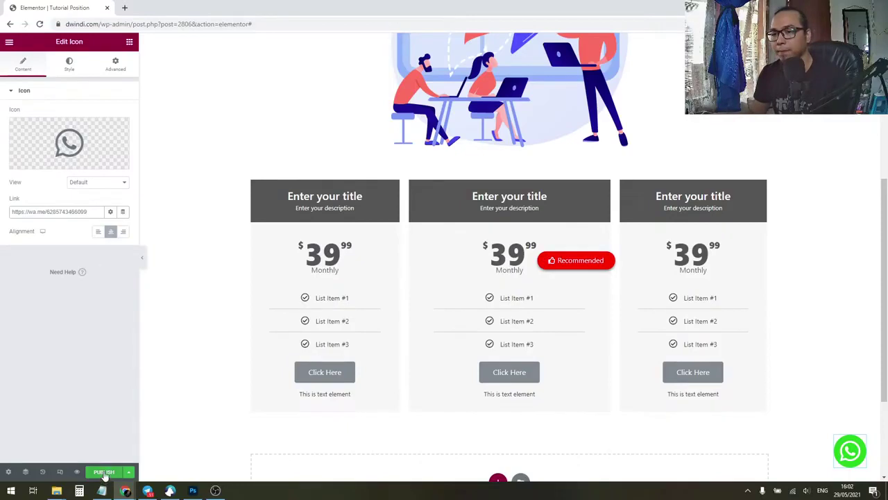
{"action": "left_click", "coordinate": [142, 258]}
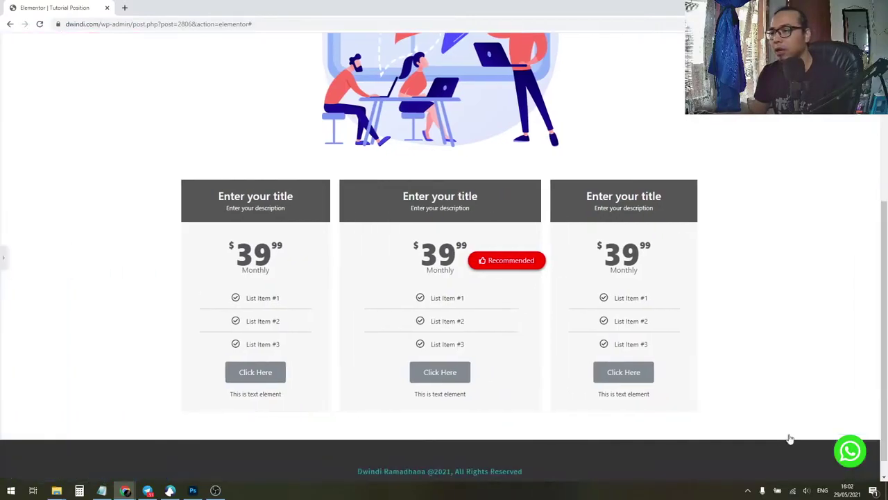
{"action": "left_click", "coordinate": [850, 453]}
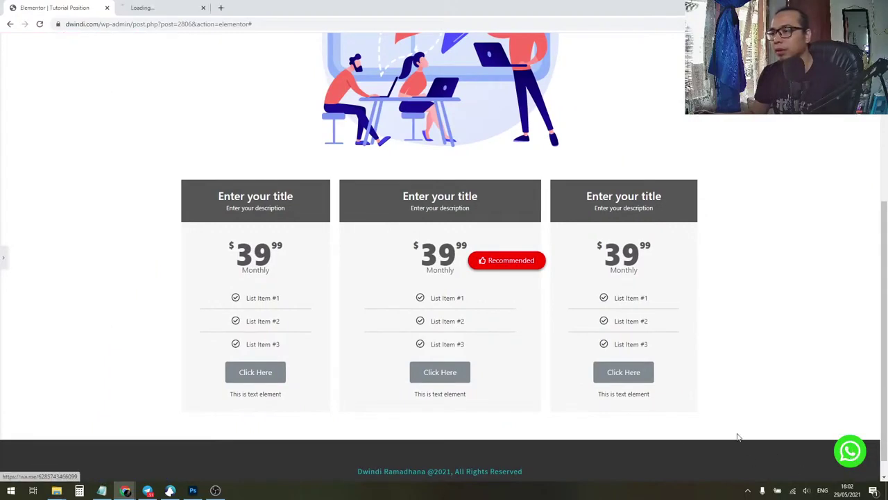
{"action": "left_click", "coordinate": [179, 9]}
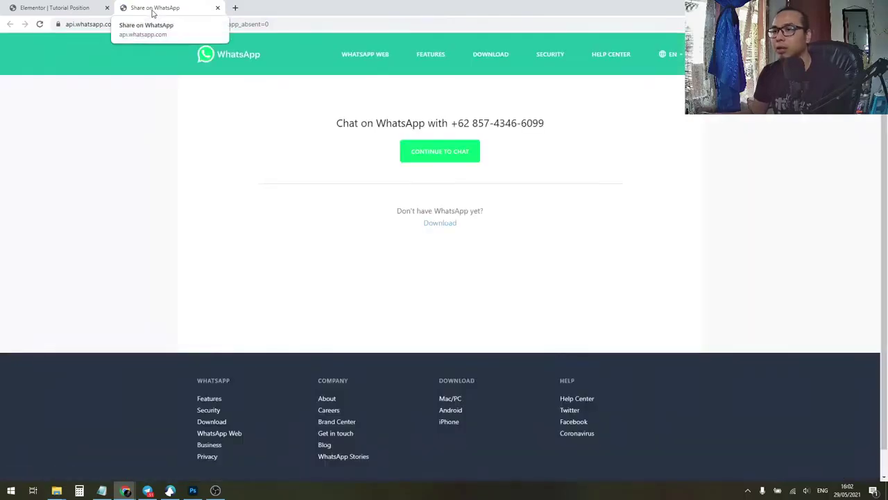
{"action": "middle_click", "coordinate": [153, 14]}
{"action": "scroll", "coordinate": [601, 326], "scroll_direction": "up", "scroll_amount": 4}
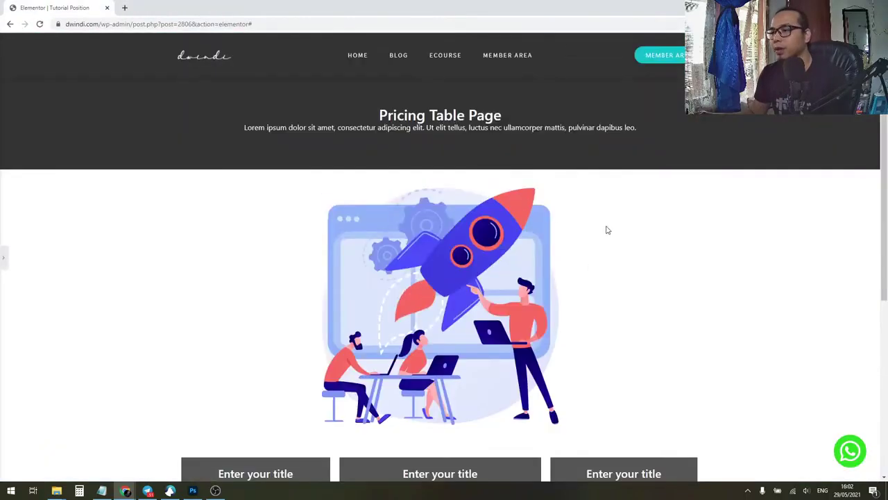
{"action": "scroll", "coordinate": [597, 236], "scroll_direction": "down", "scroll_amount": 4}
{"action": "scroll", "coordinate": [559, 280], "scroll_direction": "up", "scroll_amount": 3}
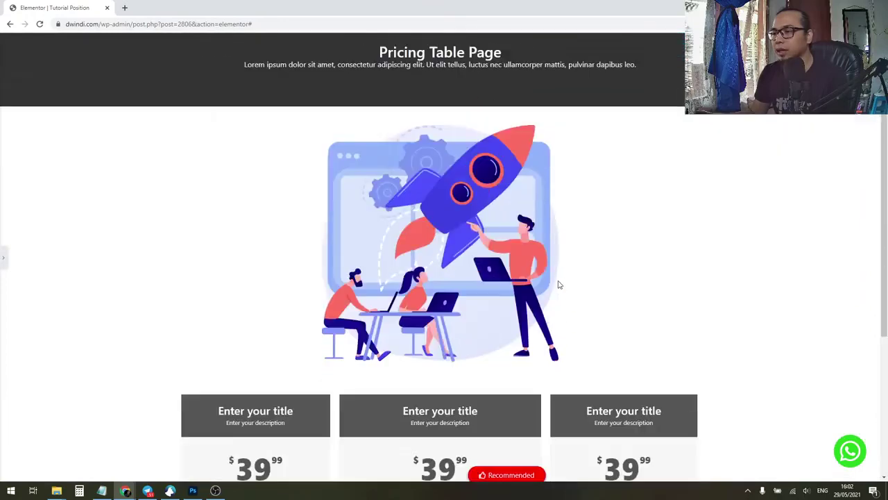
{"action": "scroll", "coordinate": [559, 285], "scroll_direction": "down", "scroll_amount": 1}
{"action": "scroll", "coordinate": [559, 285], "scroll_direction": "down", "scroll_amount": 2}
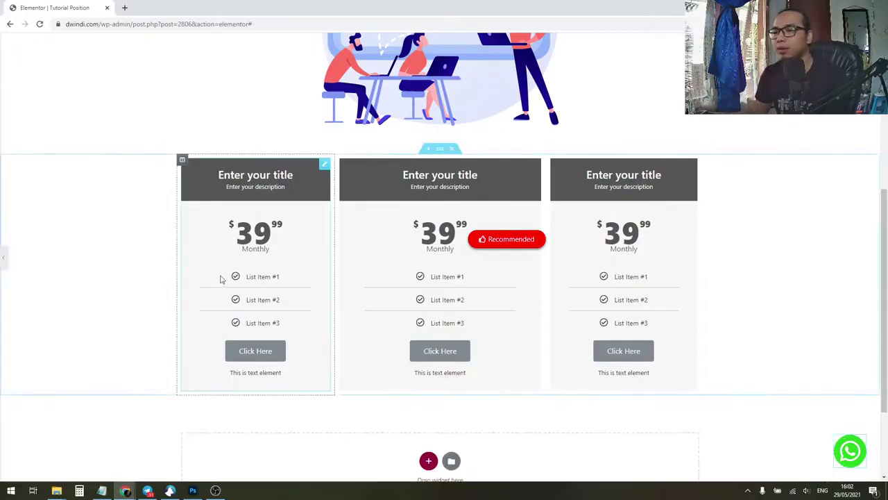
Step: In Advanced > Positioning, test-drag the icon, undo, and set the horizontal offset back to 30
{"action": "left_click", "coordinate": [108, 66]}
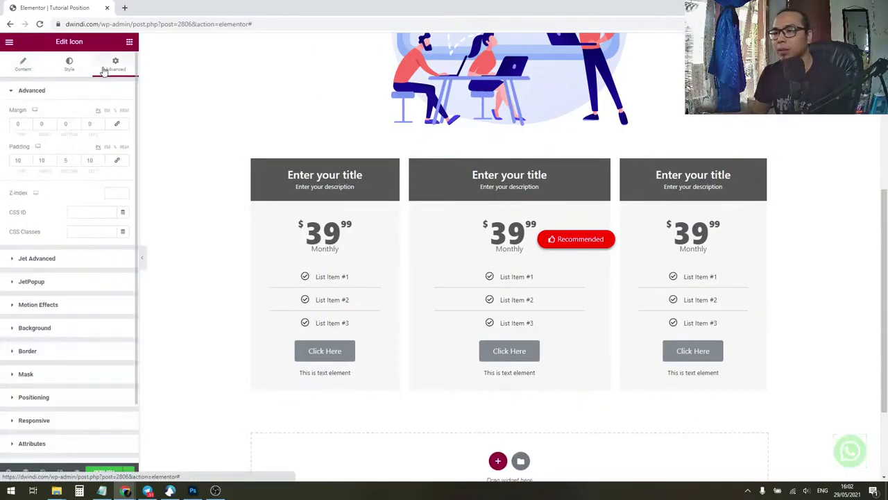
{"action": "left_click", "coordinate": [70, 398]}
{"action": "scroll", "coordinate": [81, 376], "scroll_direction": "down", "scroll_amount": 1}
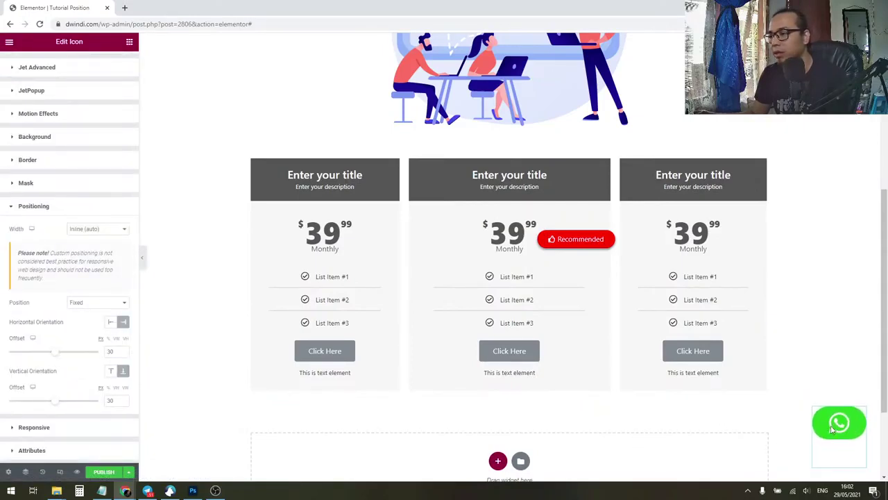
{"action": "left_click_drag", "start_coordinate": [832, 430], "coordinate": [859, 342]}
{"action": "key", "text": "ctrl+z"}
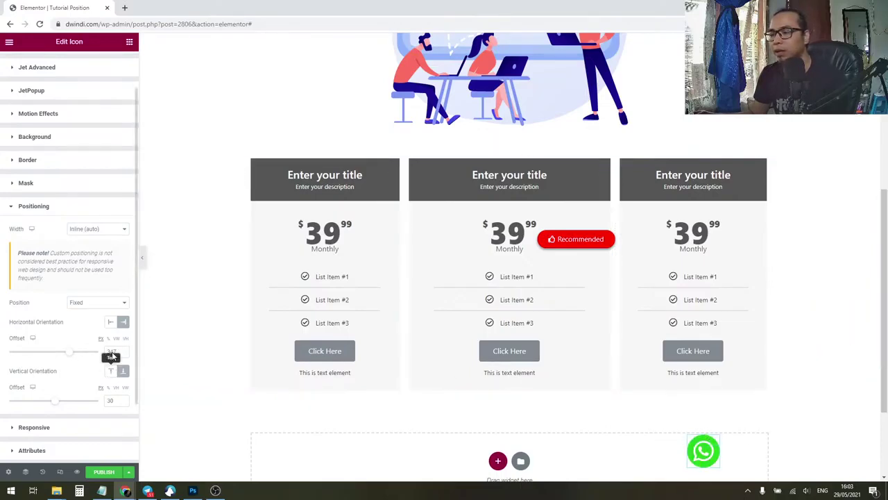
{"action": "double_click", "coordinate": [113, 352]}
{"action": "type", "text": "30"}
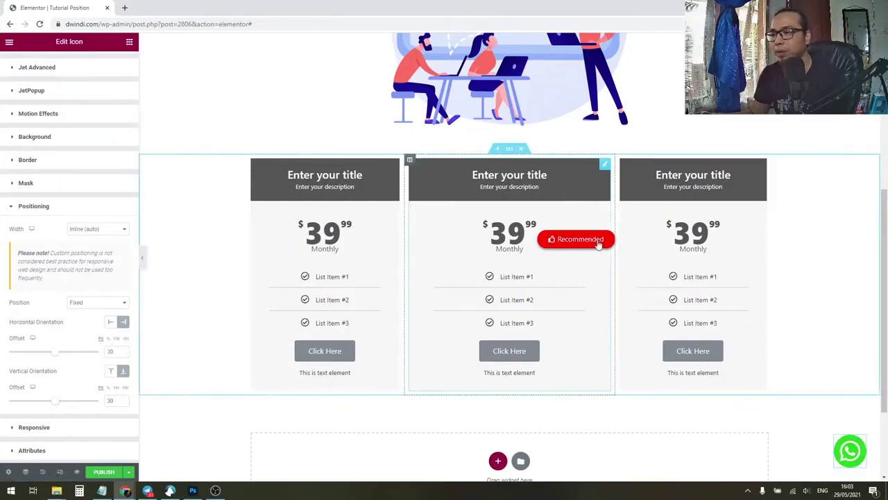
Step: Position the Recommended badge absolutely at vertical offset -18 and horizontal offset 135.1
{"action": "left_click_drag", "start_coordinate": [598, 232], "coordinate": [620, 155]}
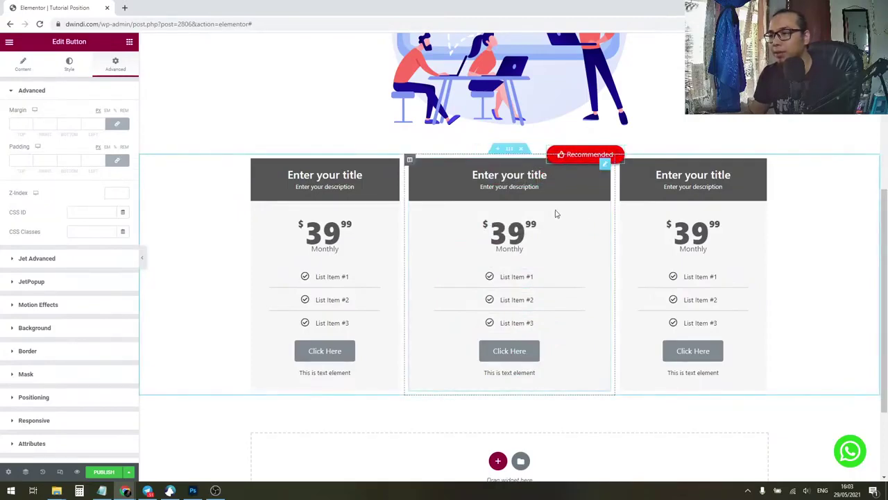
{"action": "left_click", "coordinate": [44, 400]}
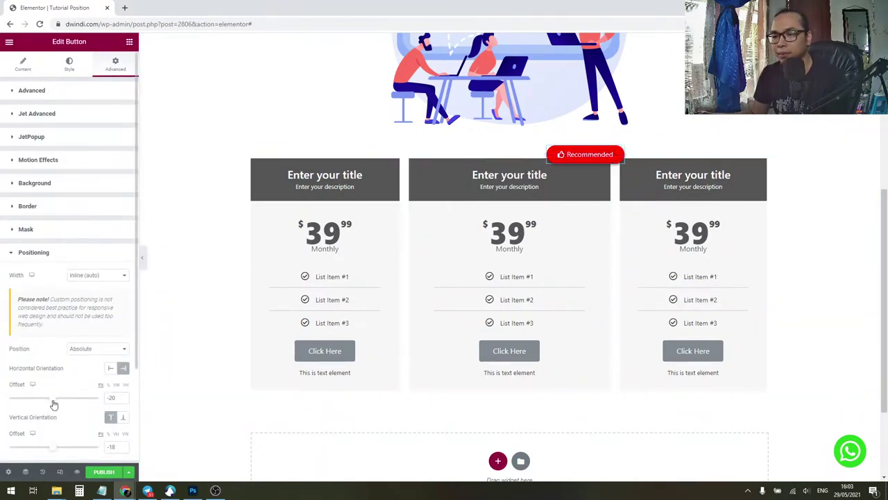
{"action": "left_click_drag", "start_coordinate": [54, 404], "coordinate": [60, 402]}
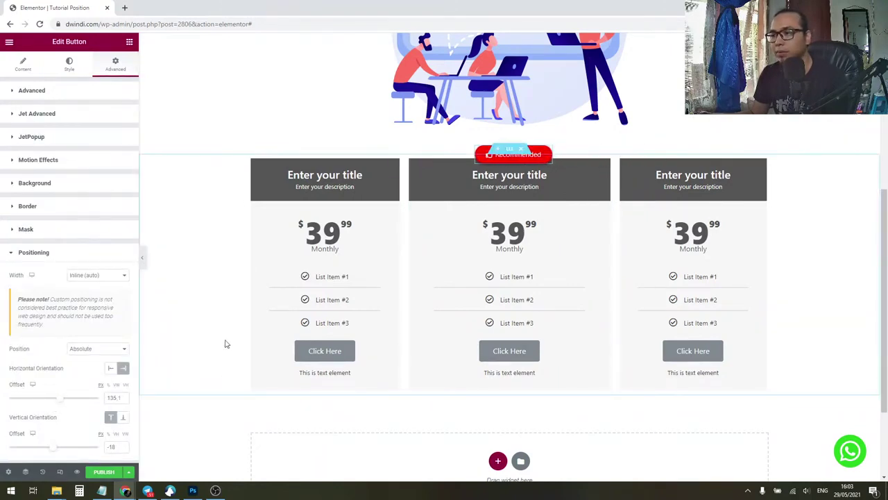
{"action": "scroll", "coordinate": [598, 309], "scroll_direction": "down", "scroll_amount": 3}
{"action": "scroll", "coordinate": [625, 310], "scroll_direction": "up", "scroll_amount": 1}
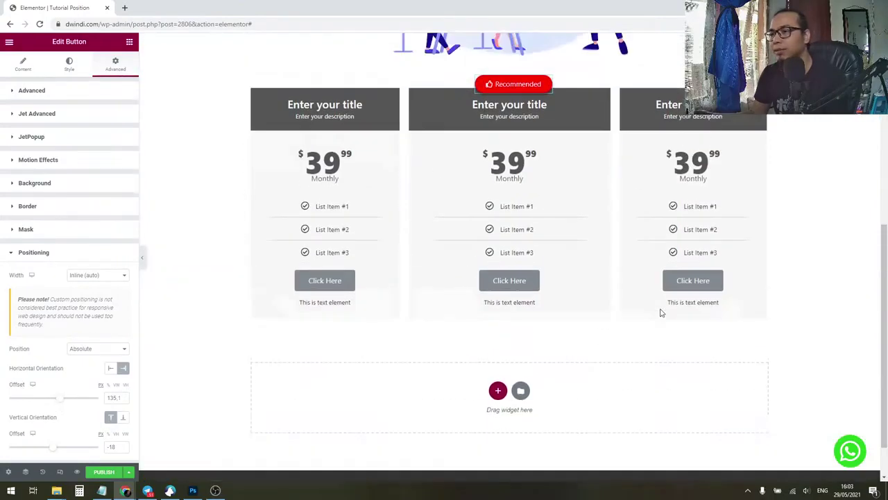
{"action": "scroll", "coordinate": [661, 313], "scroll_direction": "up", "scroll_amount": 5}
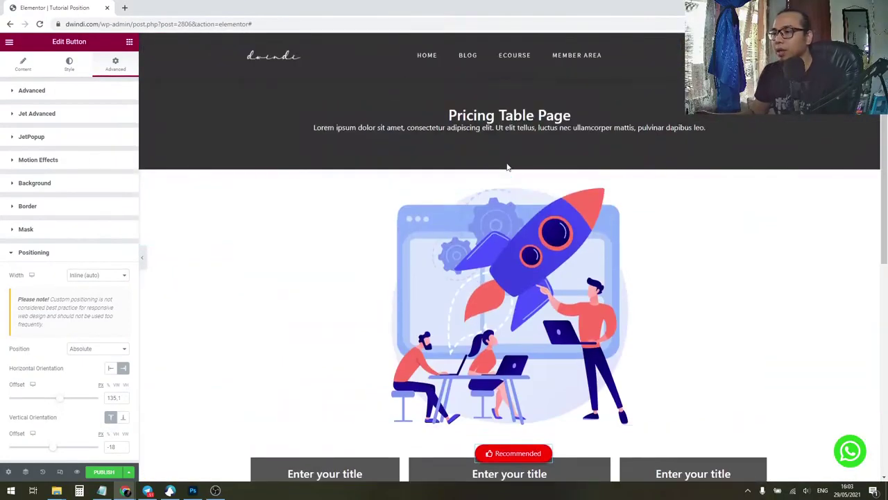
{"action": "scroll", "coordinate": [548, 257], "scroll_direction": "down", "scroll_amount": 2}
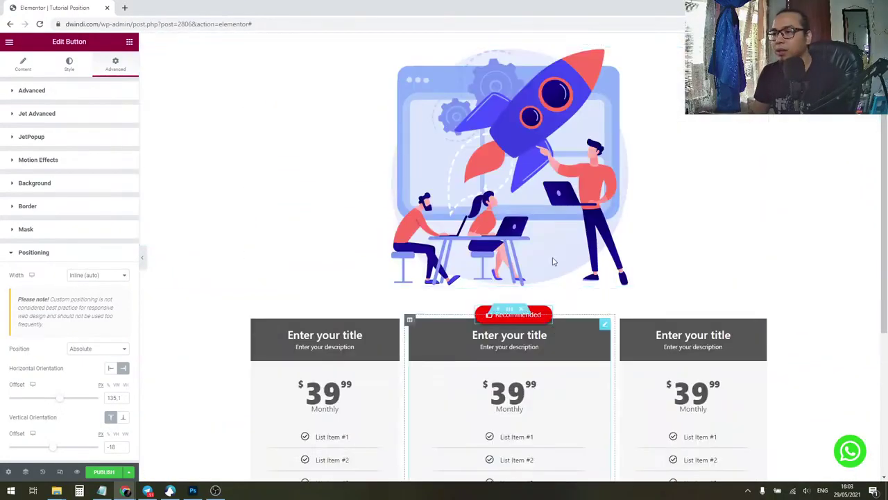
Step: Open dwindi.com's Instant Viral Ads landing page in a new tab and launch its Elementor editor
{"action": "left_click", "coordinate": [124, 8]}
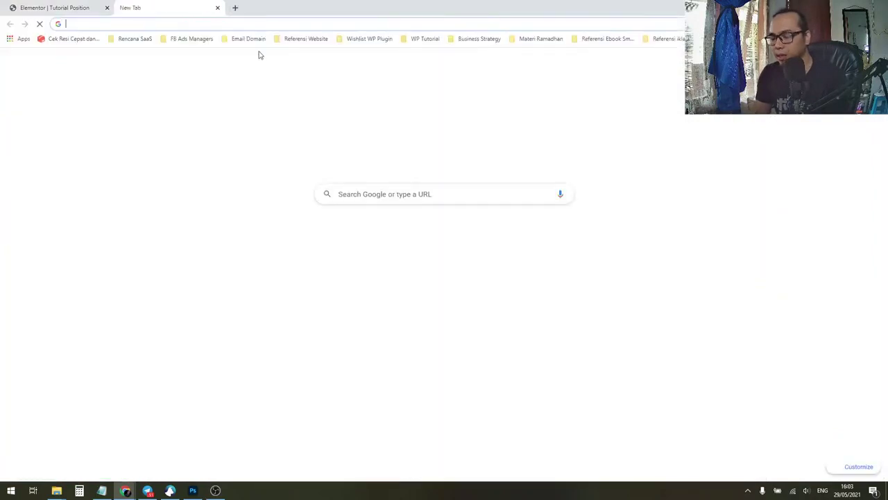
{"action": "type", "text": "dwindi.com/"}
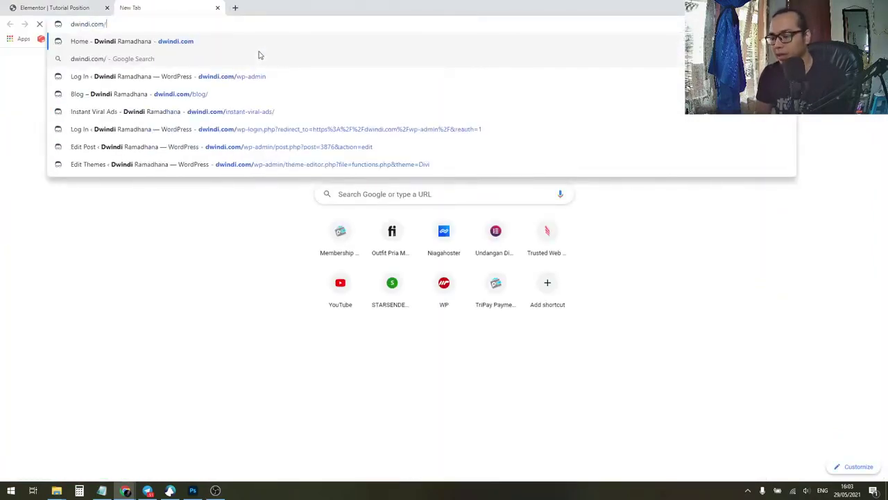
{"action": "left_click", "coordinate": [262, 111]}
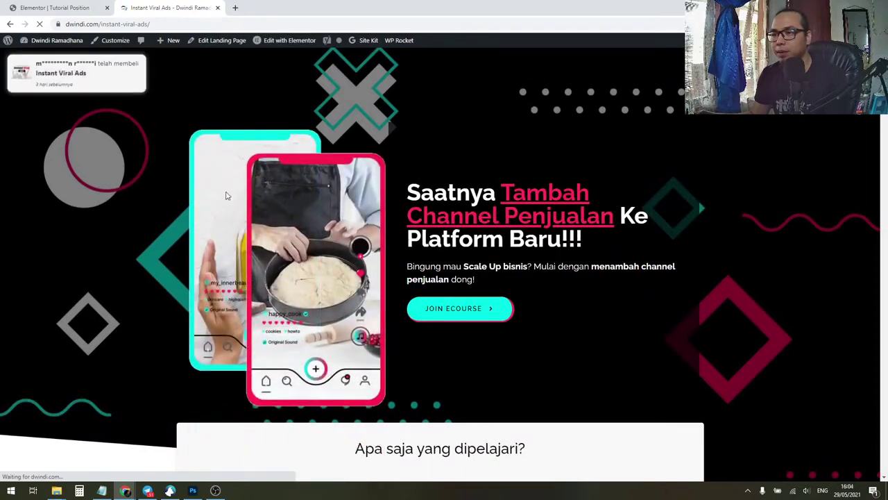
{"action": "left_click", "coordinate": [288, 43]}
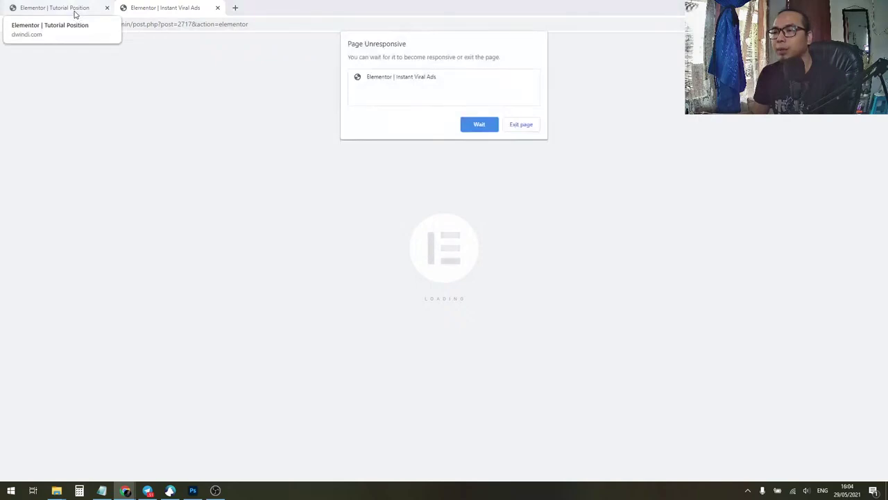
Step: Test-drag the Recommended pill onto the illustration, undo it, then switch to the Instant Viral Ads editor
{"action": "left_click", "coordinate": [75, 14]}
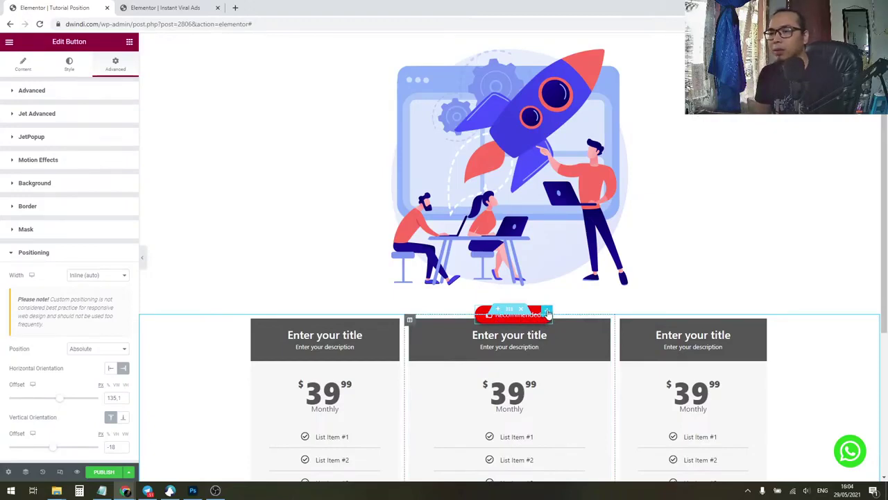
{"action": "left_click_drag", "start_coordinate": [549, 314], "coordinate": [665, 213]}
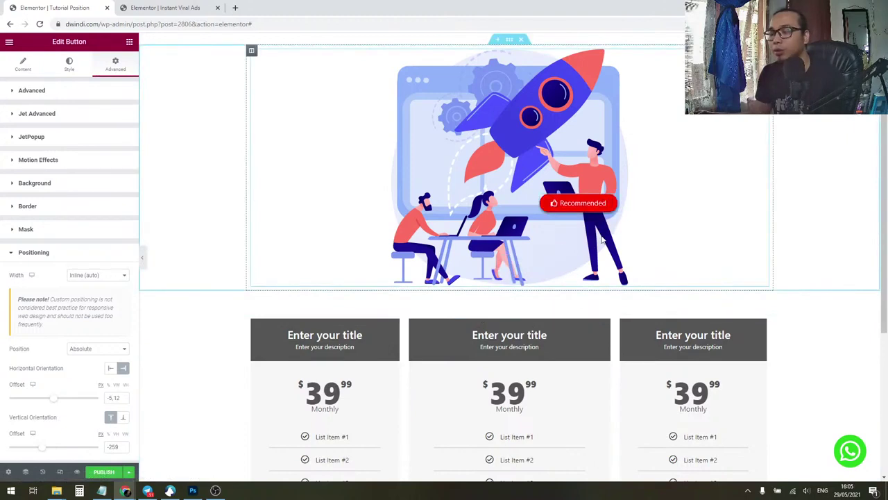
{"action": "key", "text": "ctrl+z"}
{"action": "left_click", "coordinate": [165, 9]}
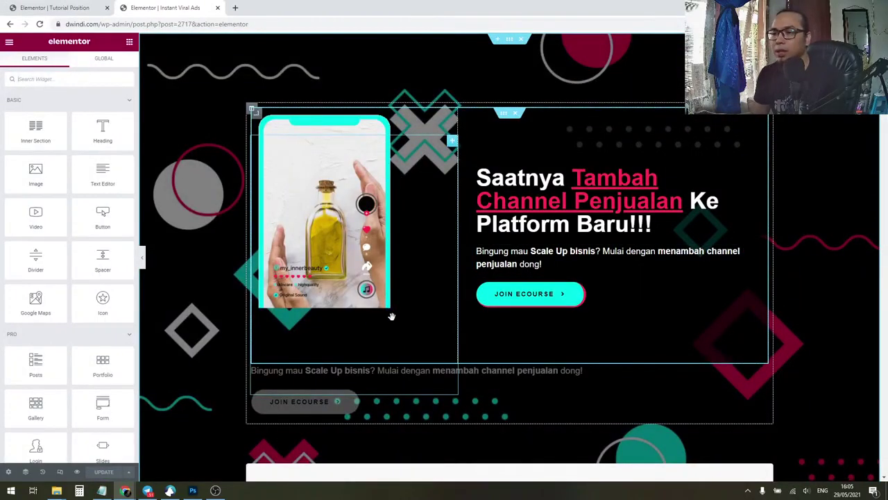
Step: Open the Navigator and inspect the first phone image's Motion Effects entrance animation
{"action": "right_click", "coordinate": [377, 143]}
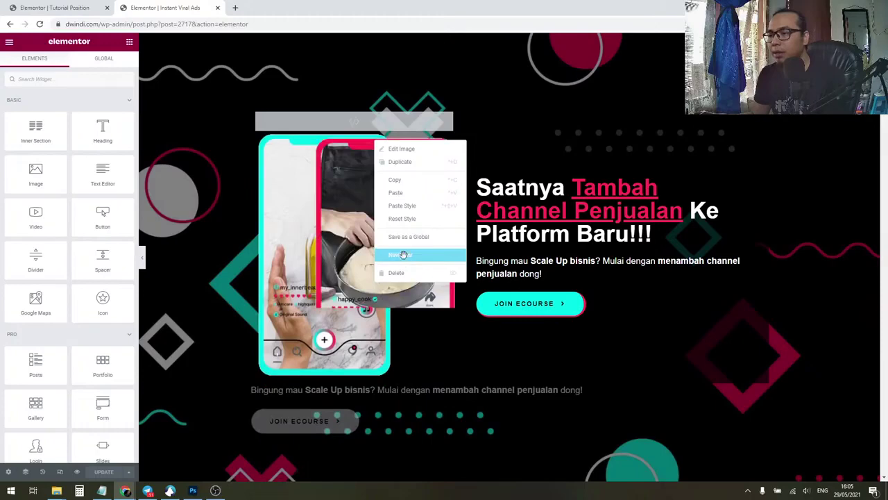
{"action": "left_click", "coordinate": [402, 254]}
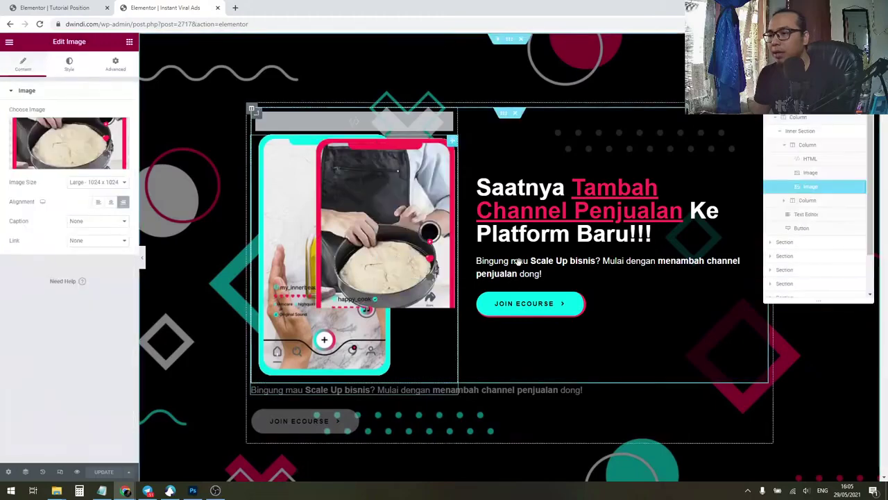
{"action": "left_click", "coordinate": [815, 173]}
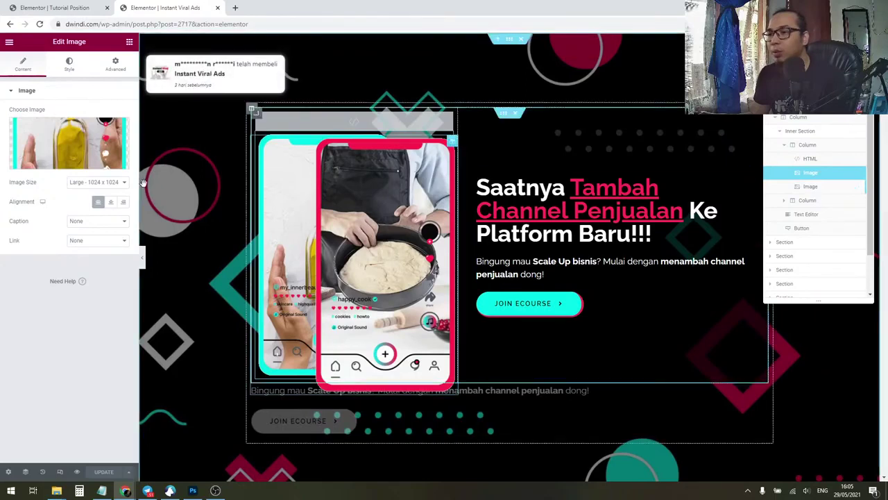
{"action": "left_click", "coordinate": [116, 70]}
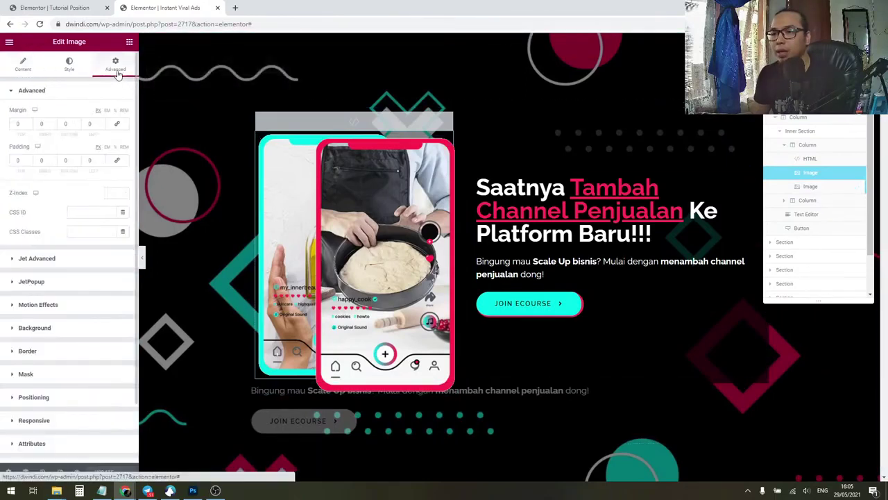
{"action": "left_click", "coordinate": [55, 313]}
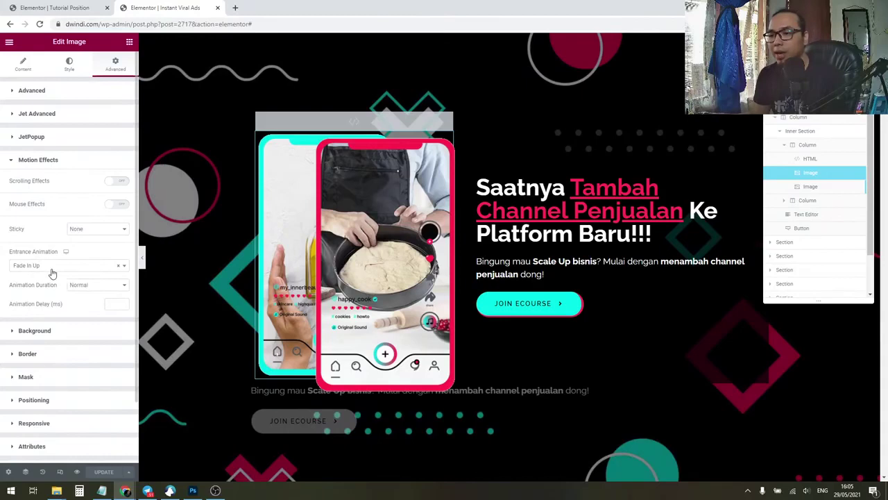
Step: Inspect the second phone image's entrance animation: Fade In Up with 500 ms delay
{"action": "left_click", "coordinate": [805, 187]}
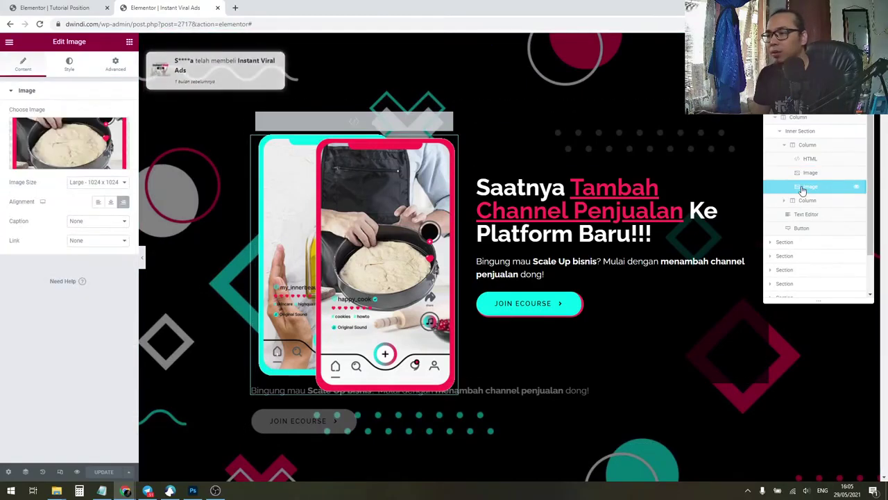
{"action": "left_click", "coordinate": [113, 67]}
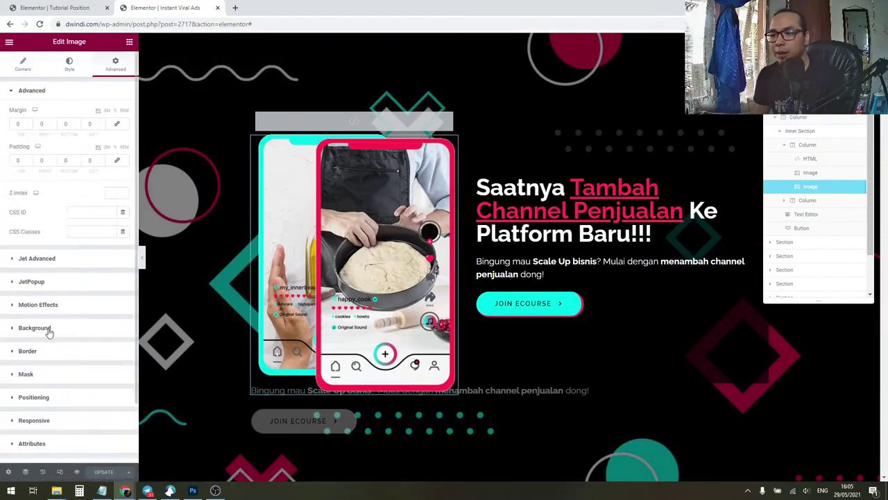
{"action": "left_click", "coordinate": [38, 305]}
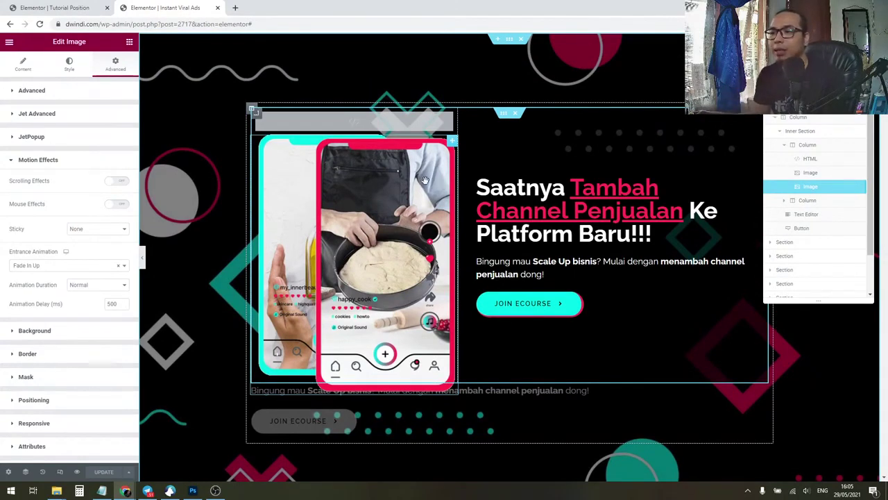
Step: Set the red-framed phone image's Position to Default so it stacks below the cyan phone
{"action": "scroll", "coordinate": [79, 371], "scroll_direction": "down", "scroll_amount": 1}
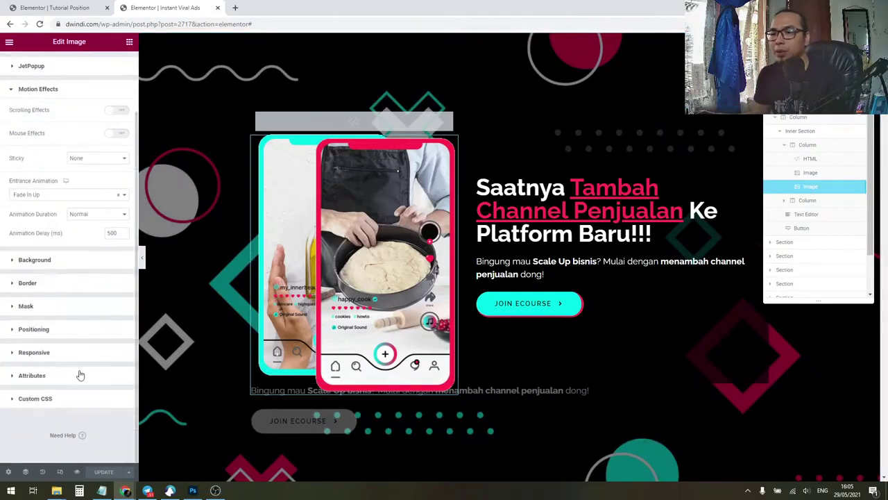
{"action": "left_click", "coordinate": [62, 333]}
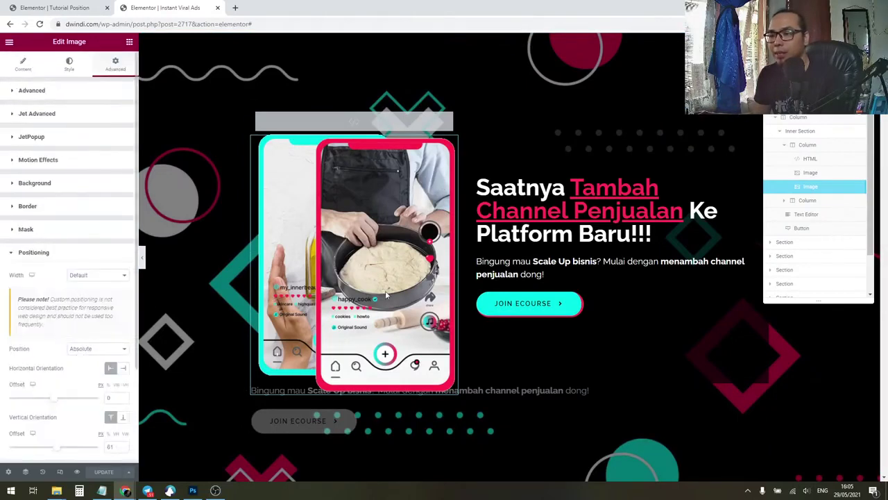
{"action": "scroll", "coordinate": [403, 284], "scroll_direction": "down", "scroll_amount": 5}
{"action": "scroll", "coordinate": [430, 265], "scroll_direction": "up", "scroll_amount": 5}
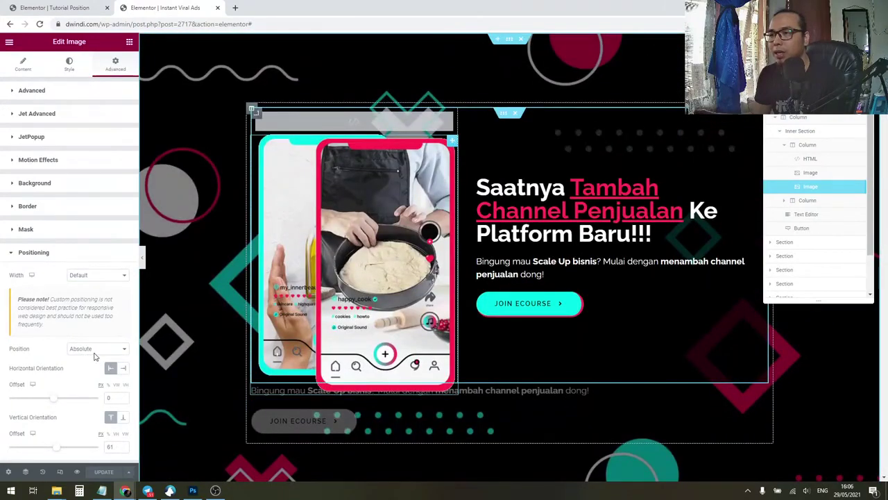
{"action": "left_click", "coordinate": [95, 350]}
{"action": "left_click", "coordinate": [80, 361]}
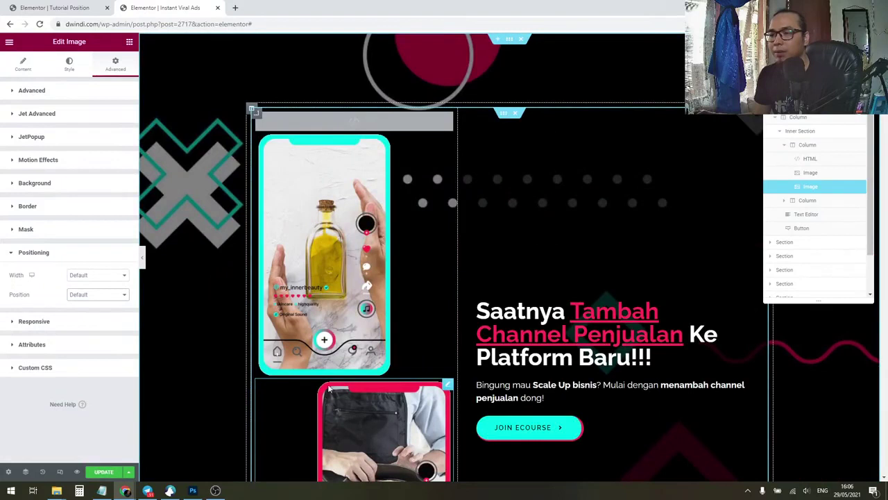
Step: Check the cyan phone image's positioning, then reselect the red phone image's Advanced settings
{"action": "left_click", "coordinate": [178, 206]}
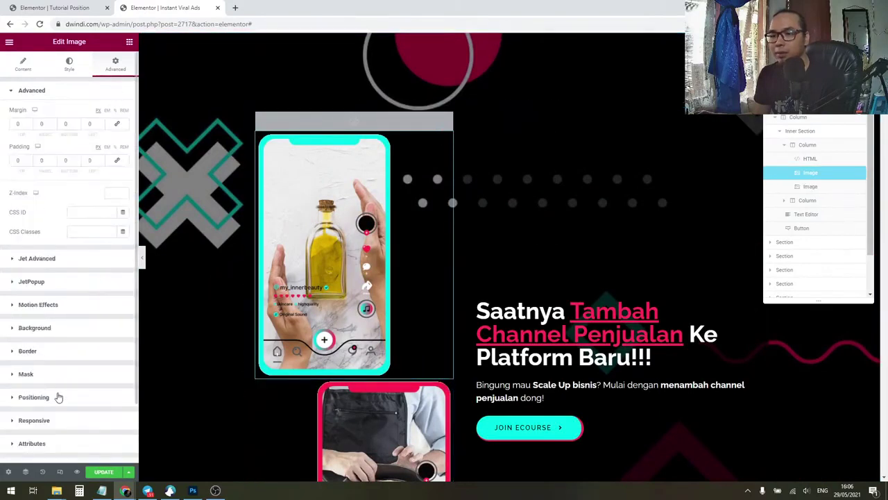
{"action": "left_click", "coordinate": [35, 397]}
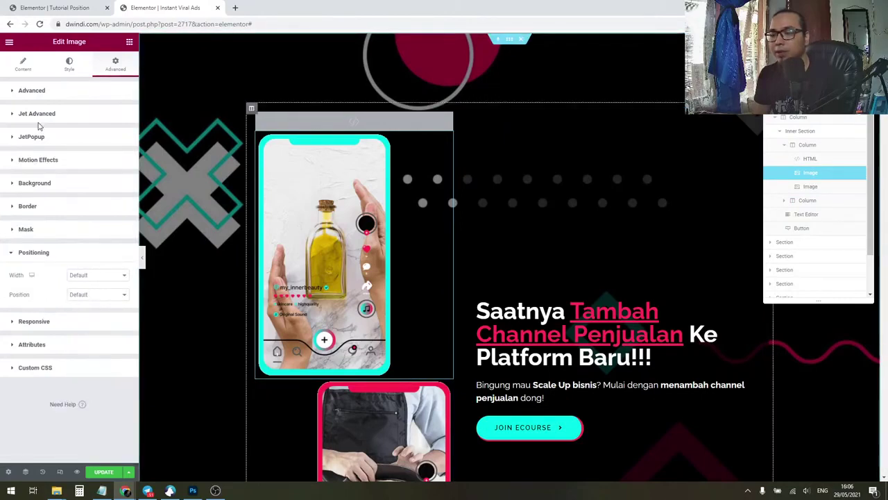
{"action": "scroll", "coordinate": [406, 361], "scroll_direction": "down", "scroll_amount": 1}
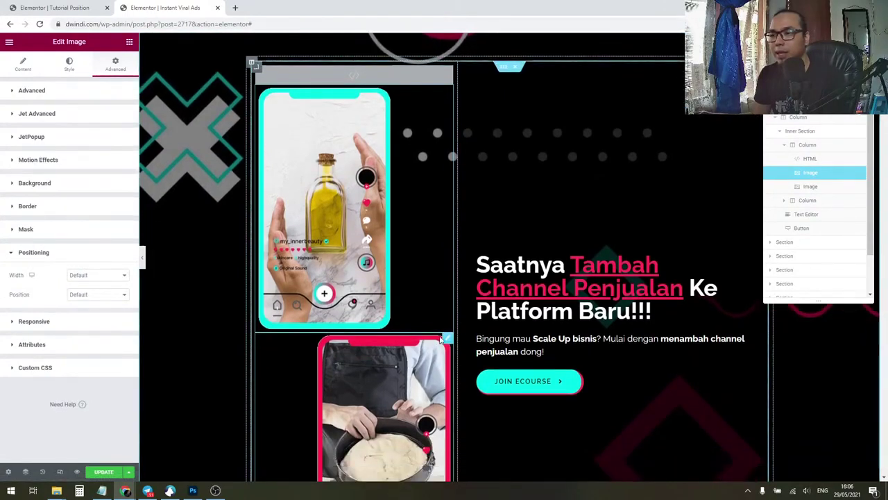
{"action": "left_click", "coordinate": [406, 362]}
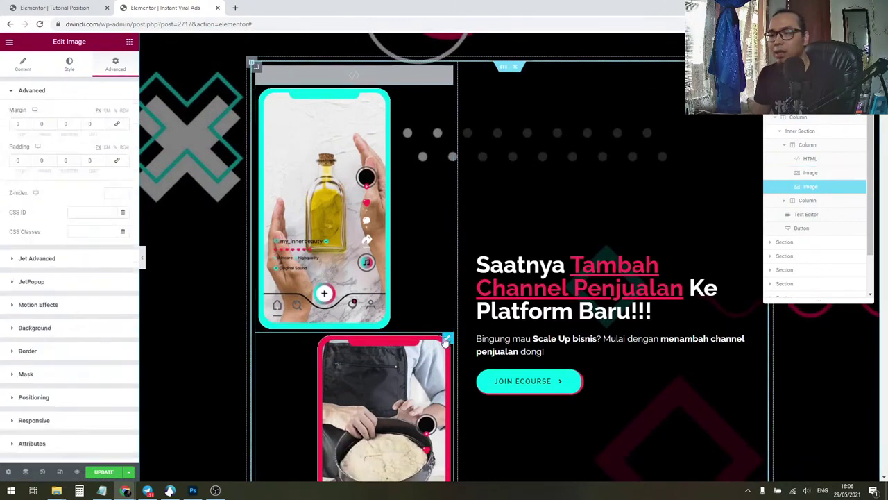
{"action": "left_click", "coordinate": [23, 66]}
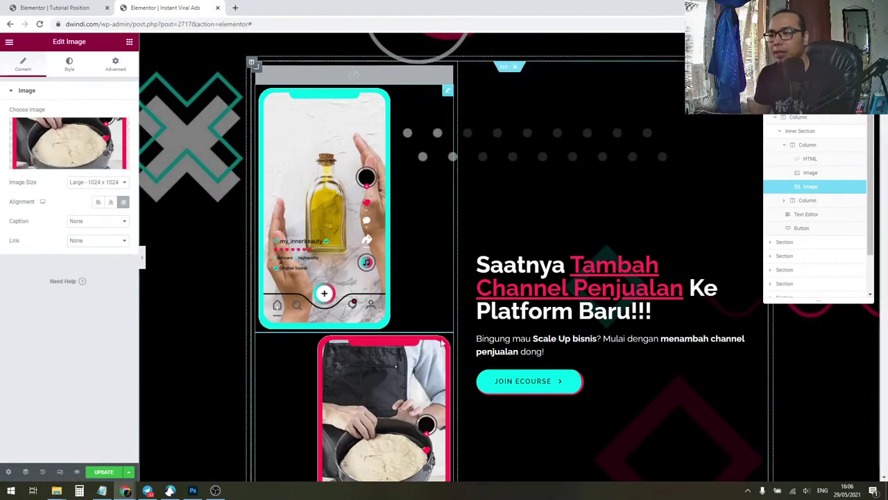
{"action": "left_click", "coordinate": [116, 65]}
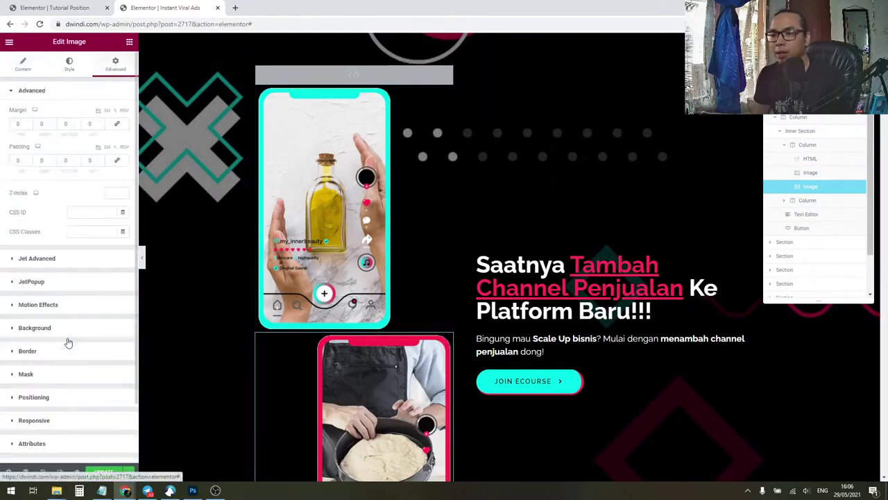
Step: Set the red-framed phone image's Position back to Absolute
{"action": "left_click", "coordinate": [57, 401]}
{"action": "left_click", "coordinate": [96, 295]}
{"action": "left_click", "coordinate": [96, 322]}
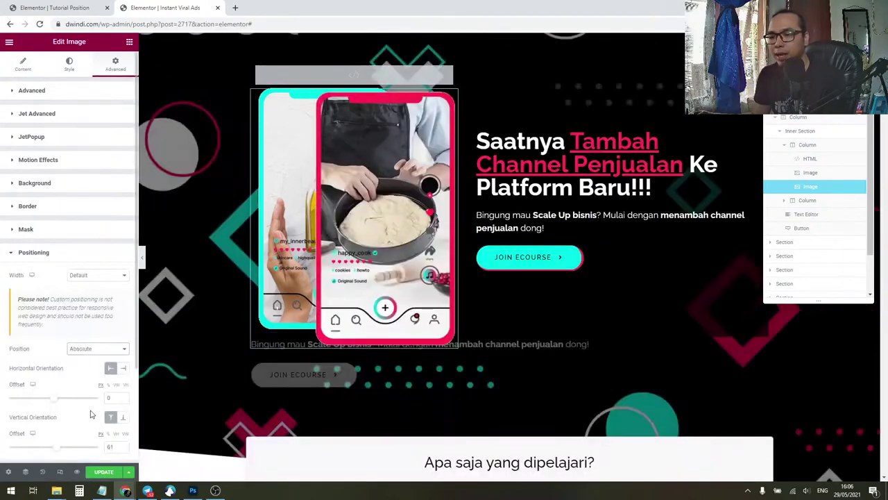
Step: Adjust the red phone image's vertical offset from 61 to 70
{"action": "scroll", "coordinate": [86, 421], "scroll_direction": "down", "scroll_amount": 1}
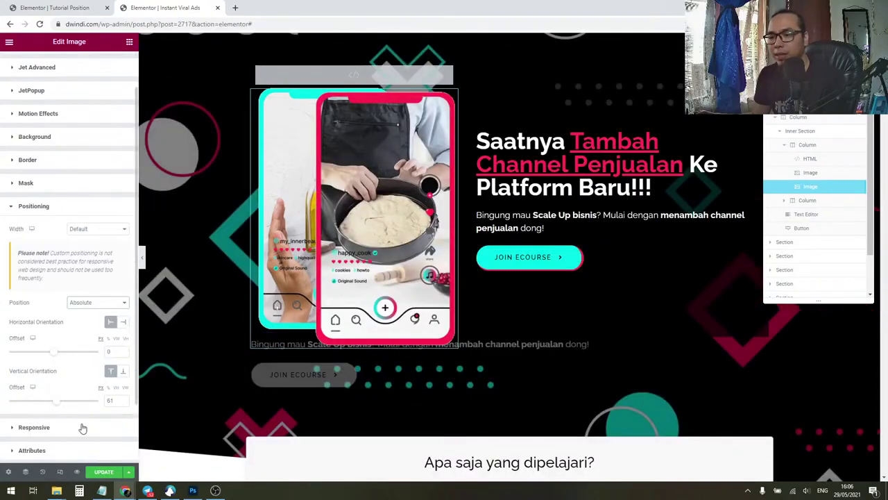
{"action": "left_click", "coordinate": [124, 399]}
{"action": "left_click", "coordinate": [124, 399]}
{"action": "left_click", "coordinate": [124, 399]}
{"action": "left_click", "coordinate": [124, 399]}
{"action": "left_click", "coordinate": [124, 399]}
{"action": "left_click", "coordinate": [124, 399]}
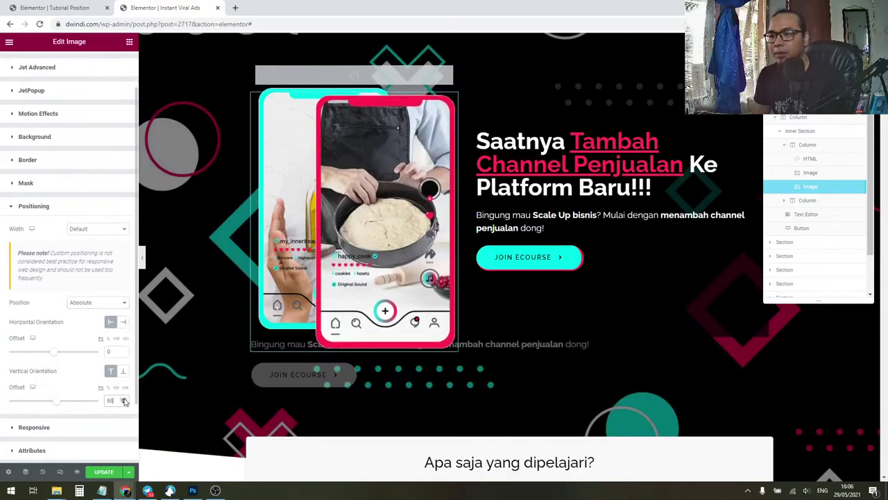
{"action": "left_click", "coordinate": [124, 399]}
{"action": "left_click", "coordinate": [125, 400]}
{"action": "left_click", "coordinate": [124, 399]}
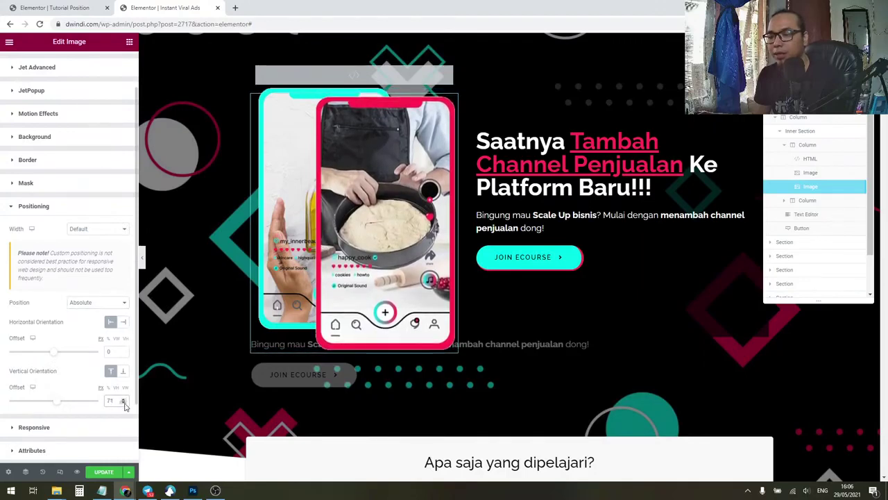
{"action": "left_click", "coordinate": [125, 402]}
{"action": "left_click", "coordinate": [124, 402]}
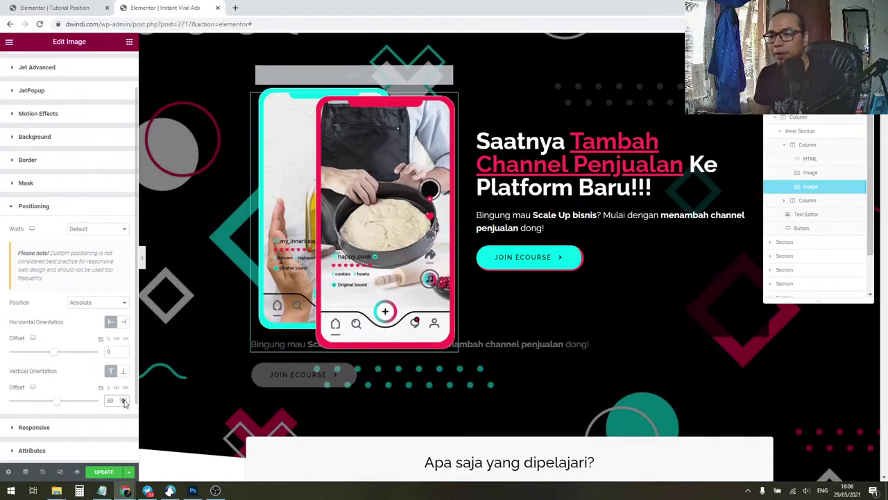
{"action": "left_click", "coordinate": [124, 400]}
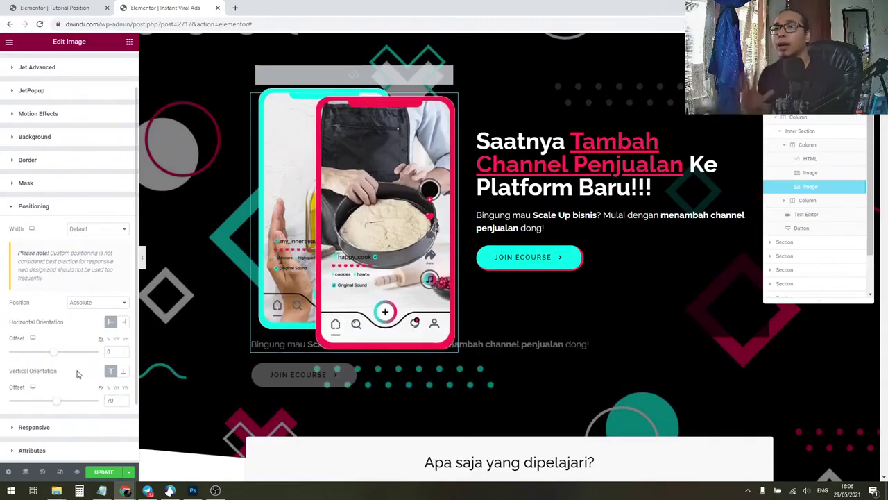
{"action": "scroll", "coordinate": [79, 373], "scroll_direction": "up", "scroll_amount": 2}
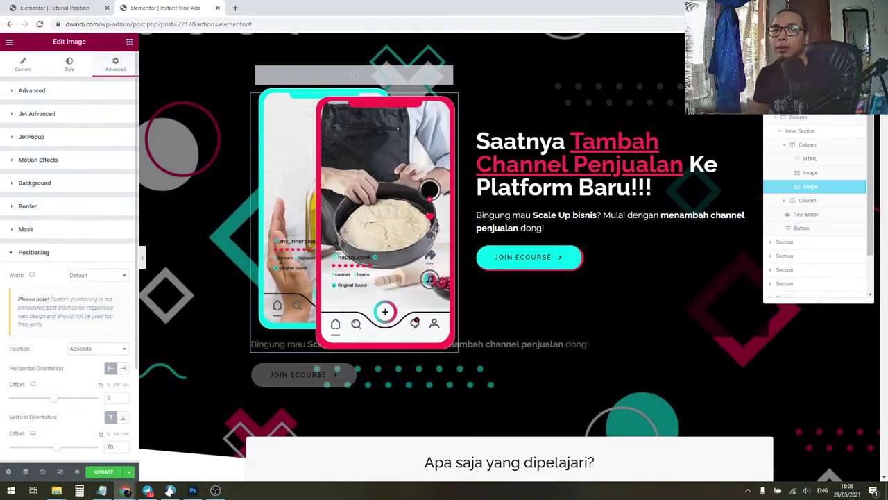